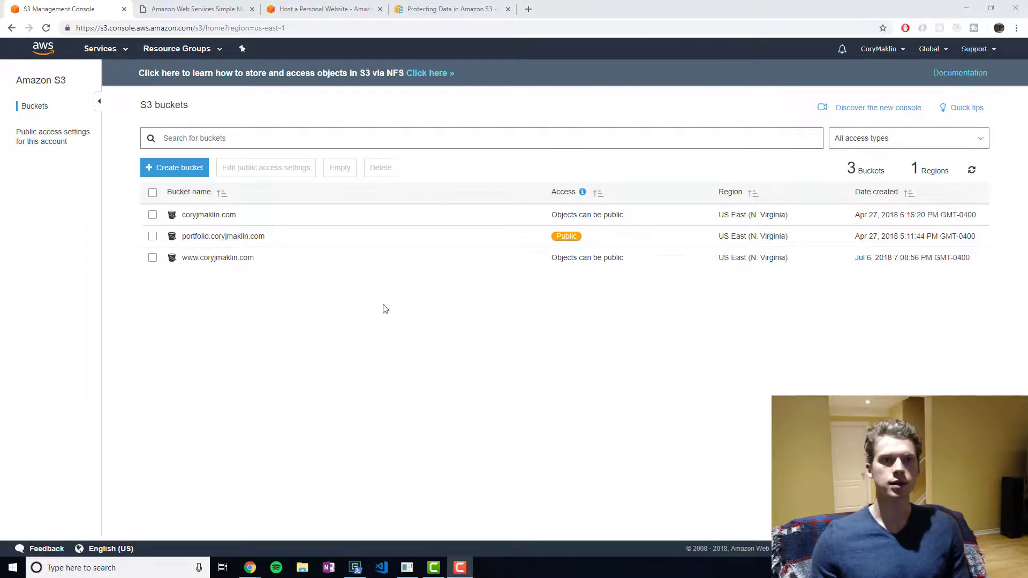
- Review S3 storage pricing in the AWS Simple Monthly Calculator and the Monthly Billing Estimate on the Host a Static Website page
left_click(217, 9)
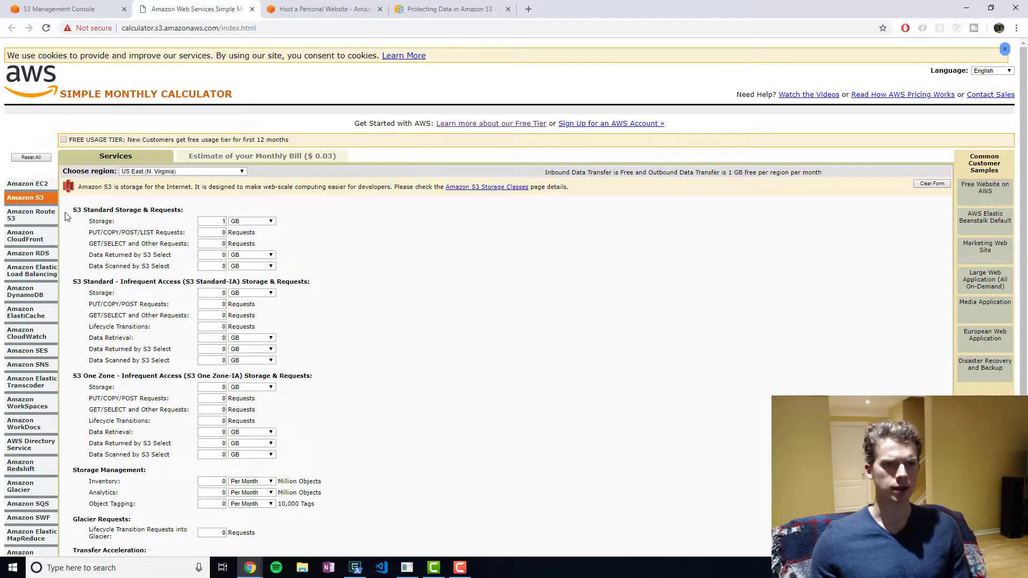
left_click_drag(69, 211, 113, 209)
left_click(83, 211)
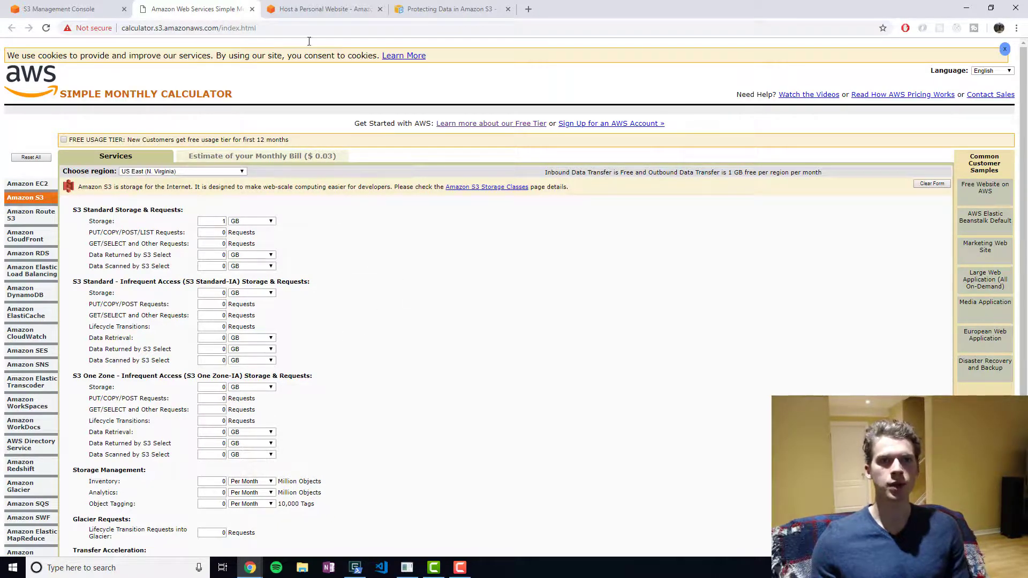
left_click(321, 8)
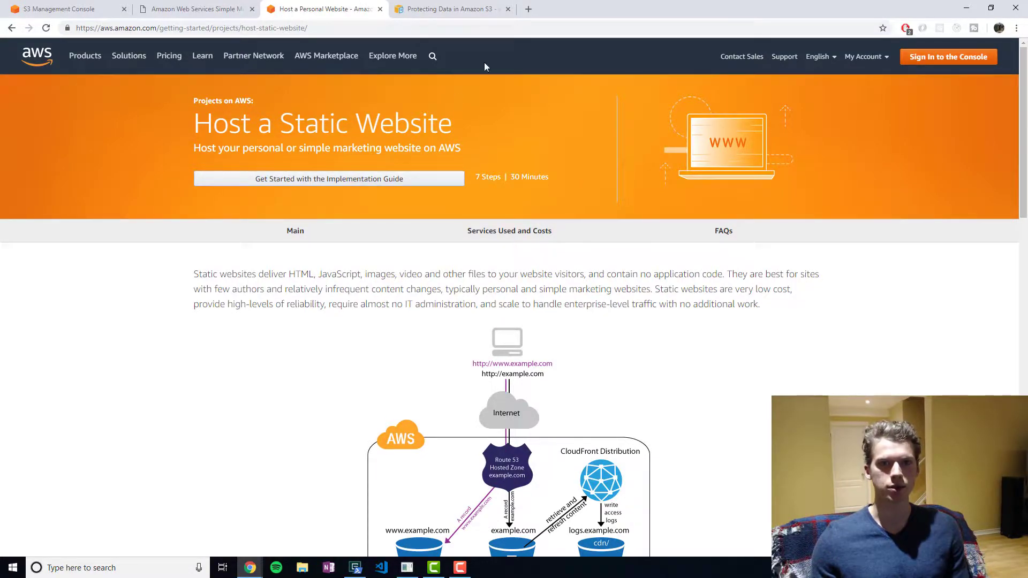
scroll(754, 418, "down", 8)
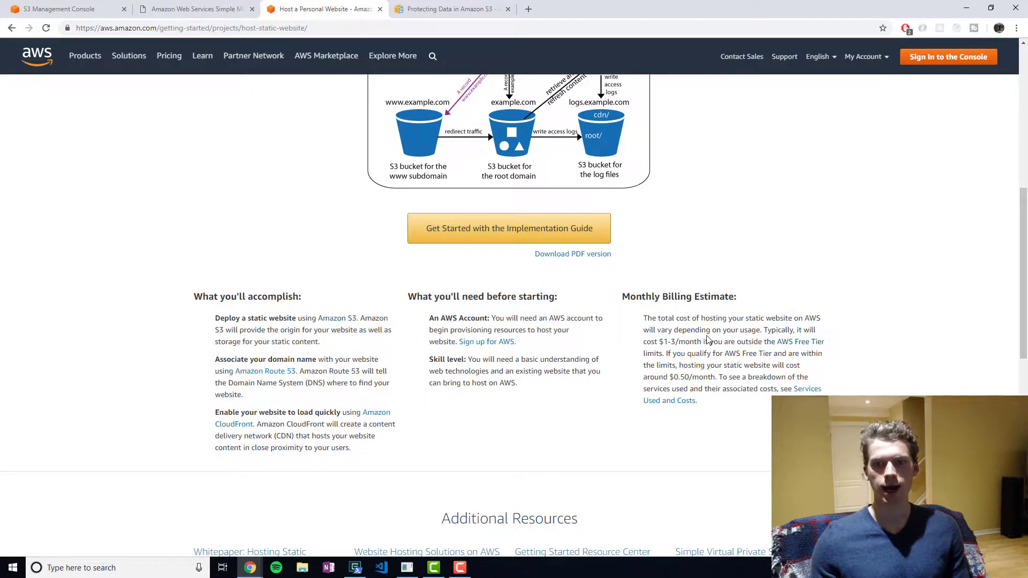
left_click_drag(665, 343, 688, 343)
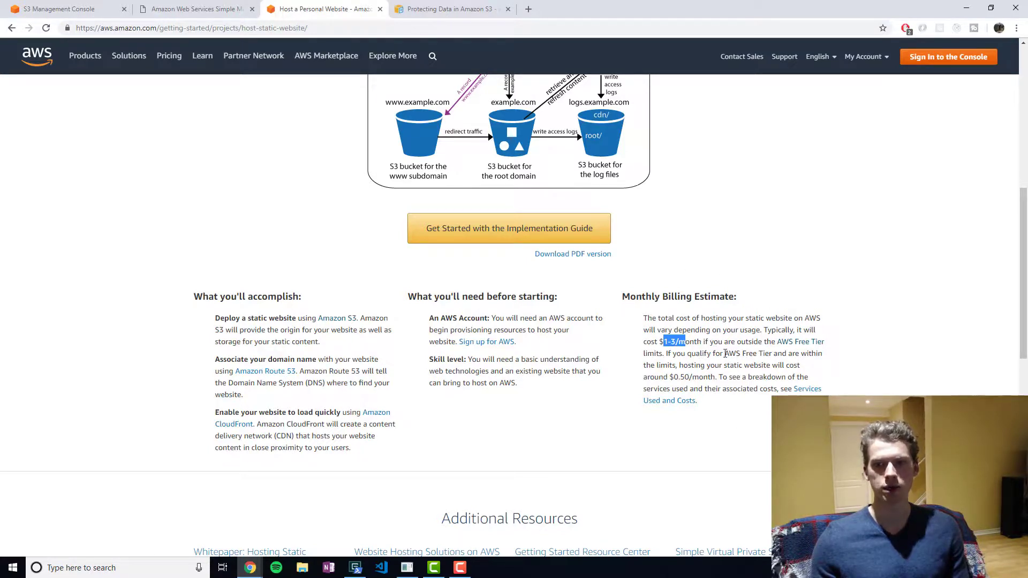
left_click_drag(715, 354, 780, 363)
left_click(694, 374)
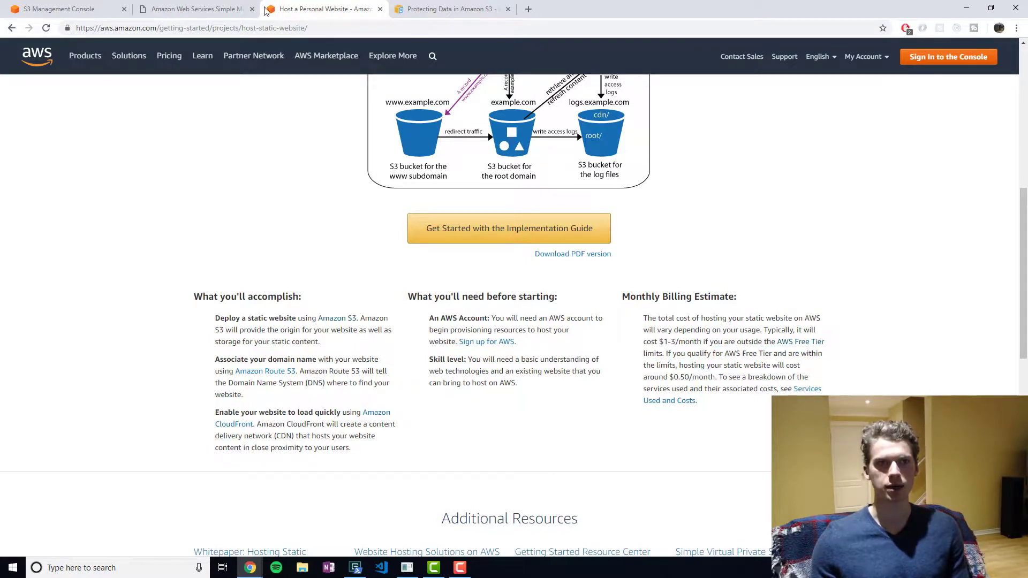
left_click(220, 12)
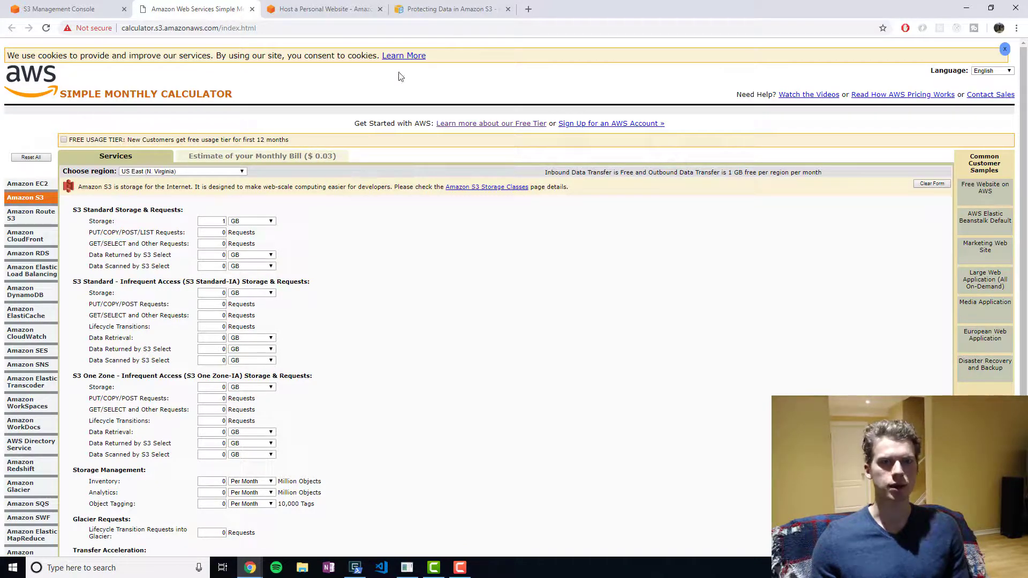
left_click(321, 9)
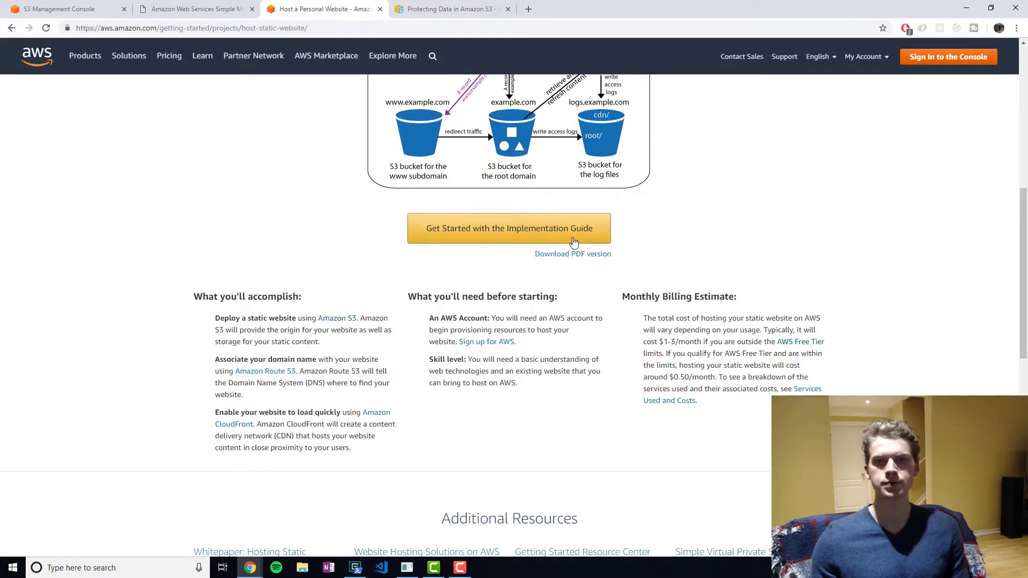
- Examine the durability and availability guarantees in the Protecting Data in Amazon S3 documentation
left_click(440, 10)
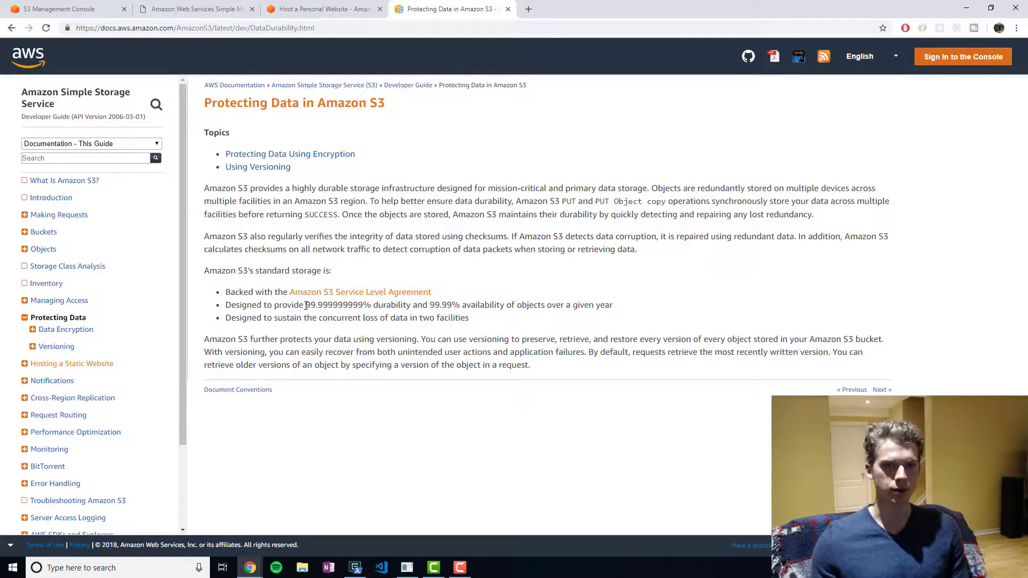
left_click_drag(306, 305, 377, 305)
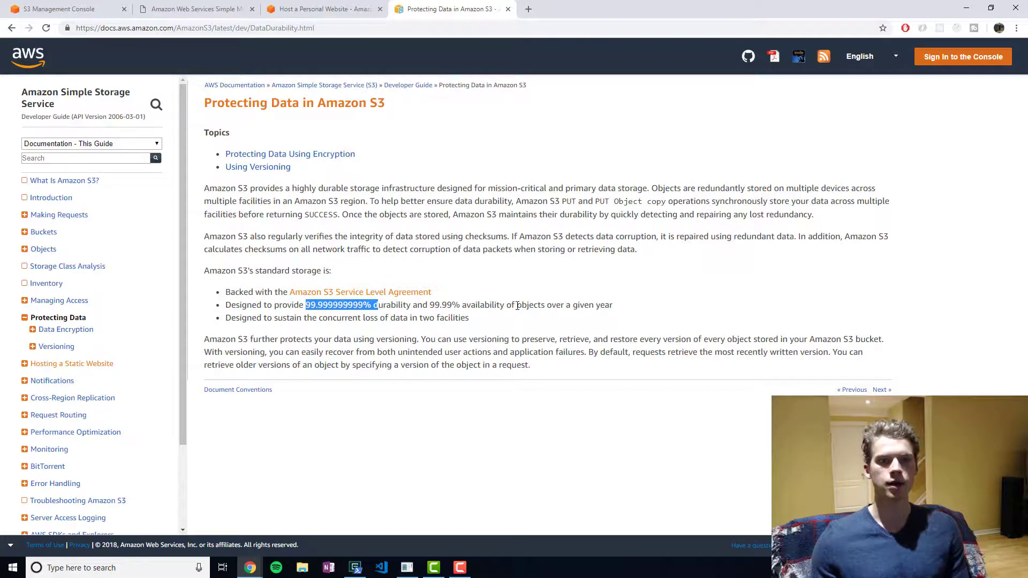
left_click(625, 296)
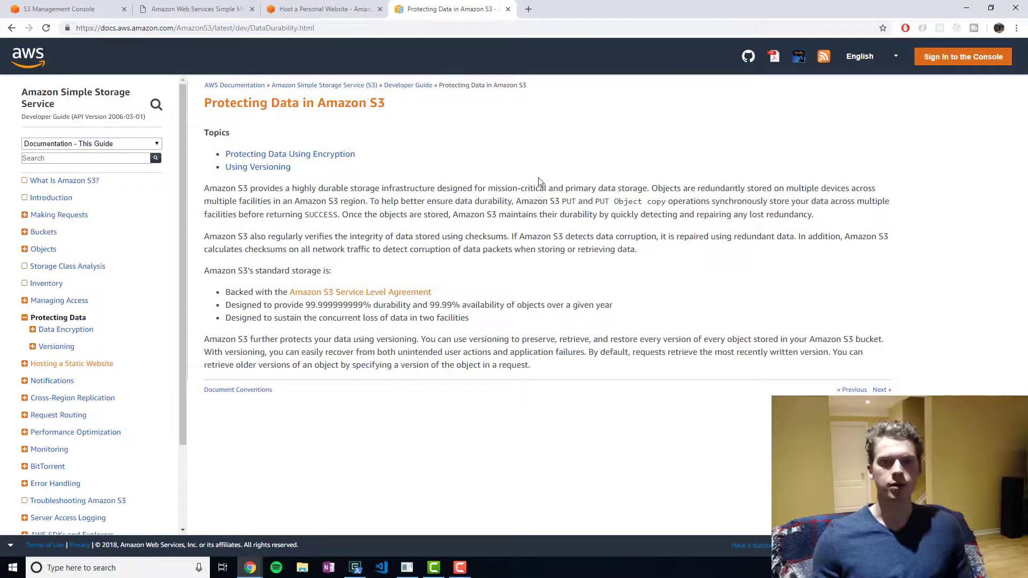
- Switch to the Bash terminal and create a bucket with aws s3 mb, pasting the s3-tutorial-youtube domain name after s3://
key("alt+Tab")
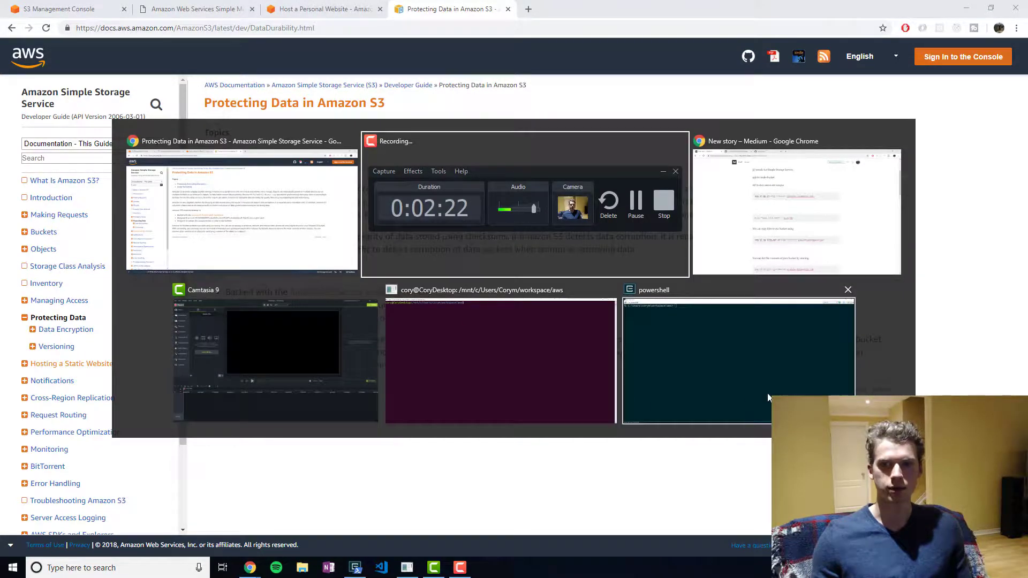
left_click(443, 346)
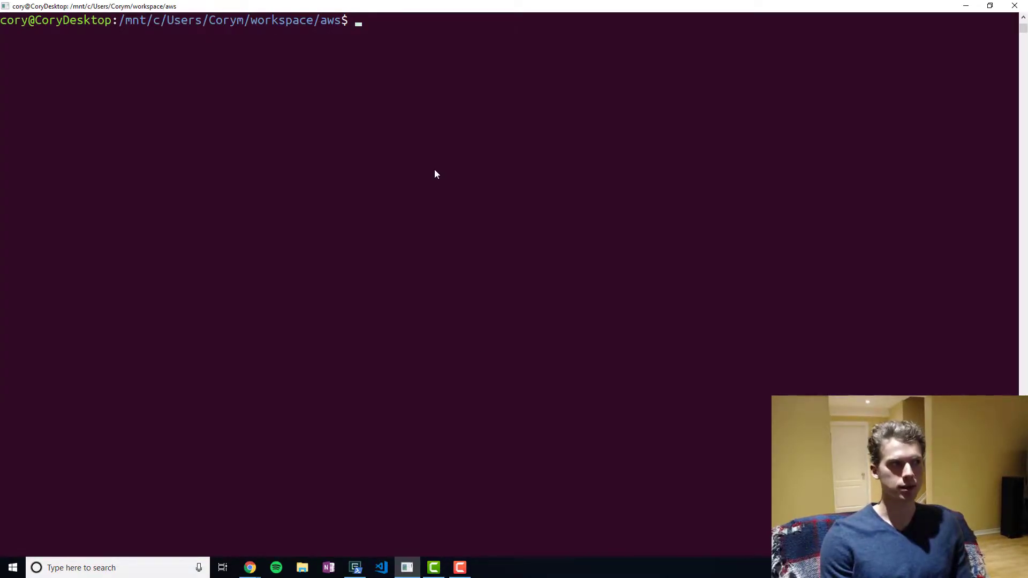
type("aws")
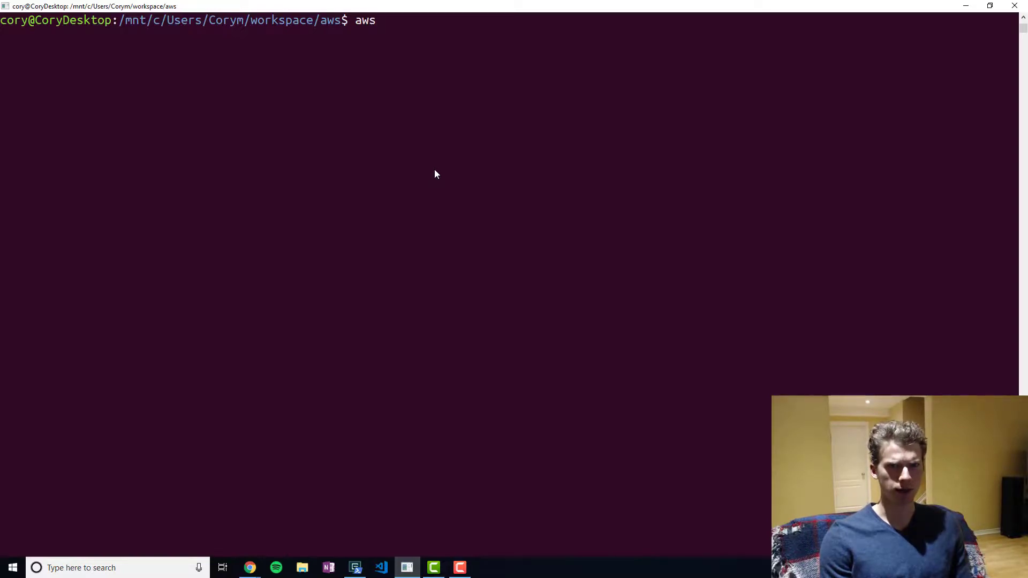
type(" s3 mb ")
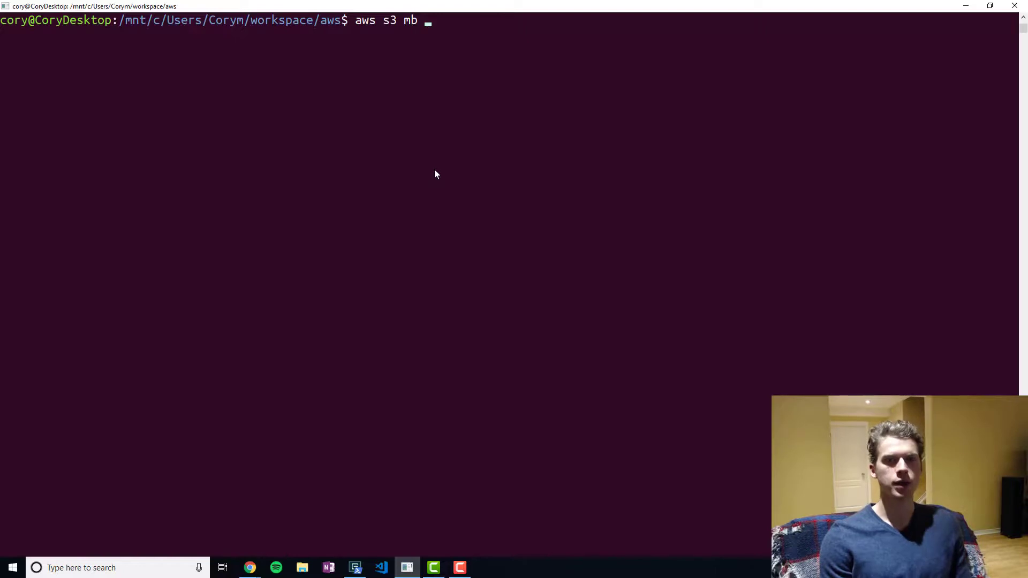
type("s3:")
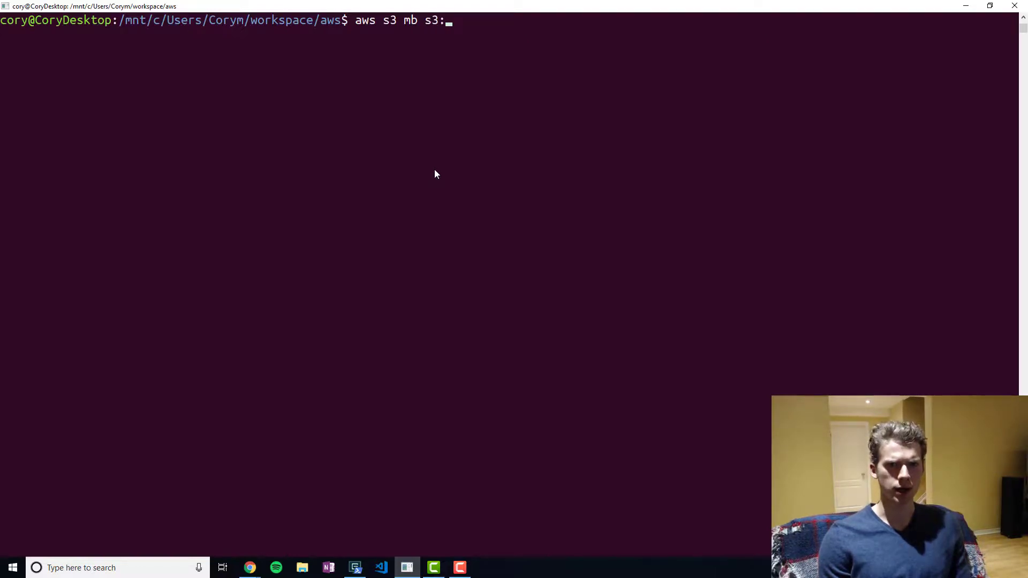
type("//")
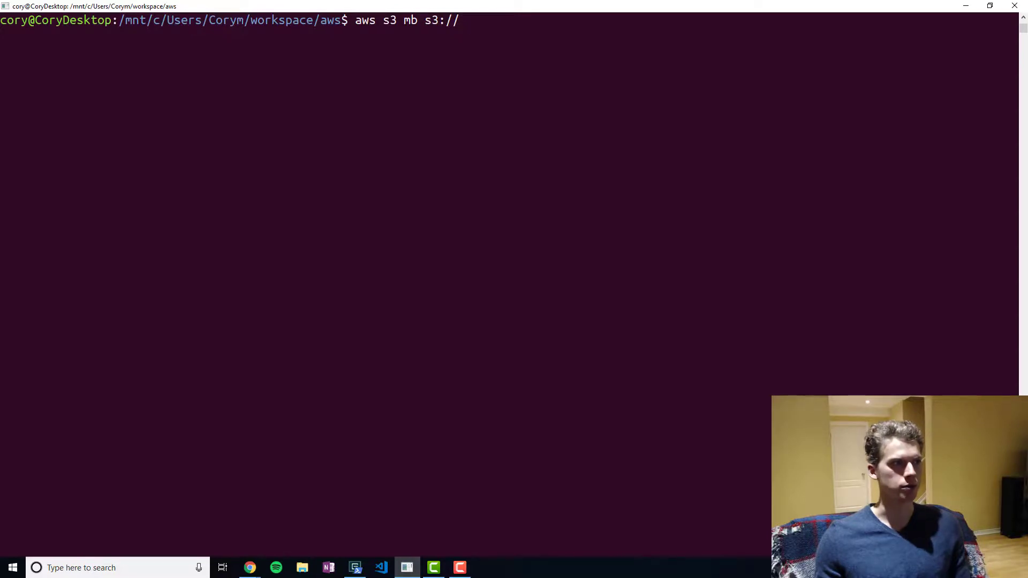
key("alt+Tab")
left_click(667, 89)
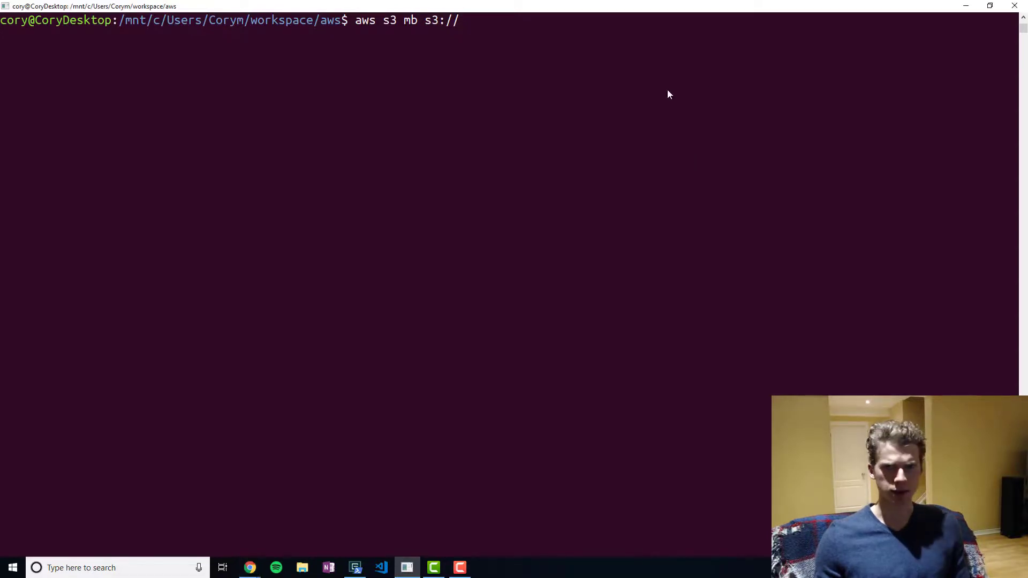
right_click(628, 92)
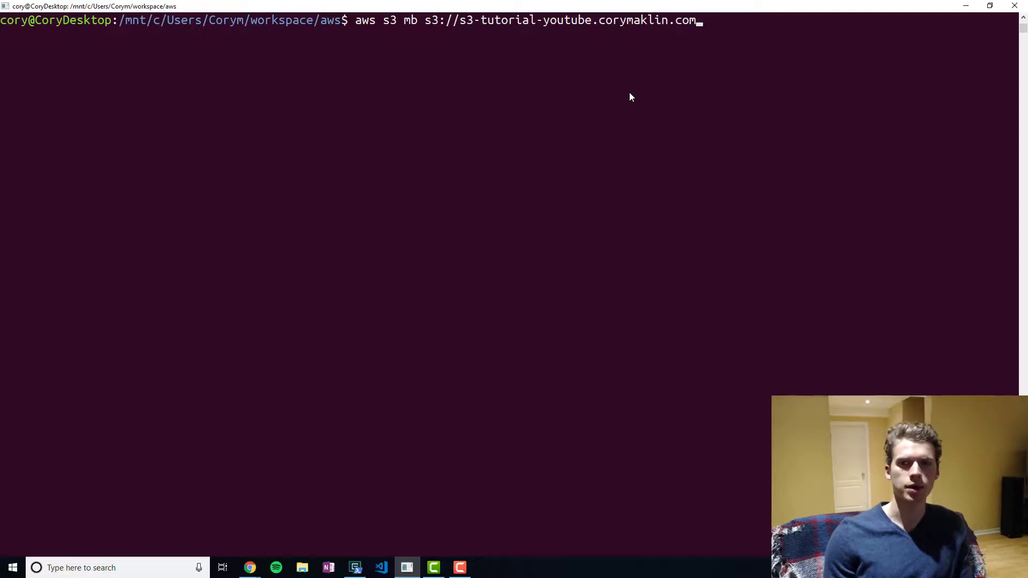
key("Return")
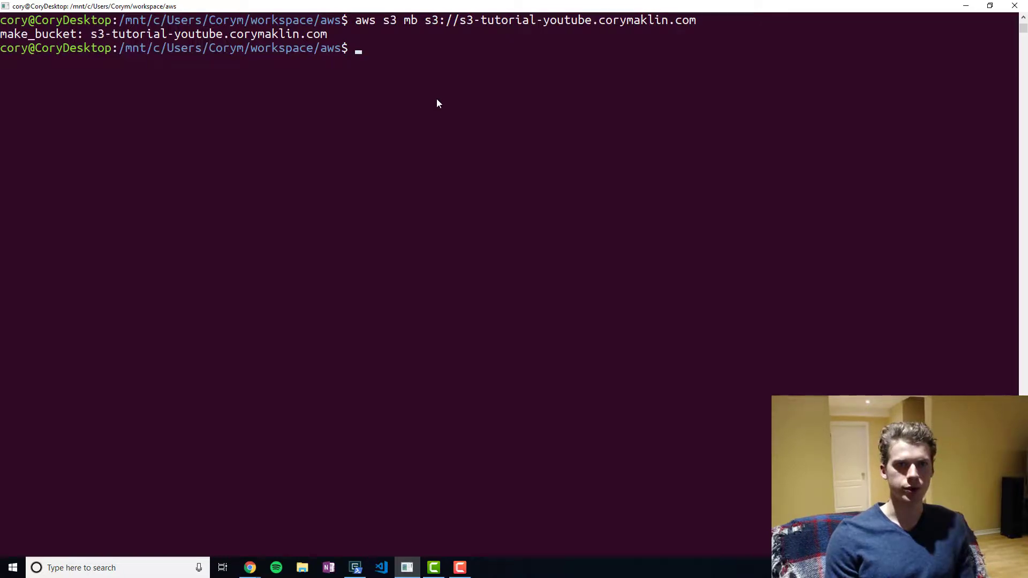
- Create file.txt containing "This is a test" using echo, and list the current directory with ls
type("echo \"Thi\"")
key("Left")
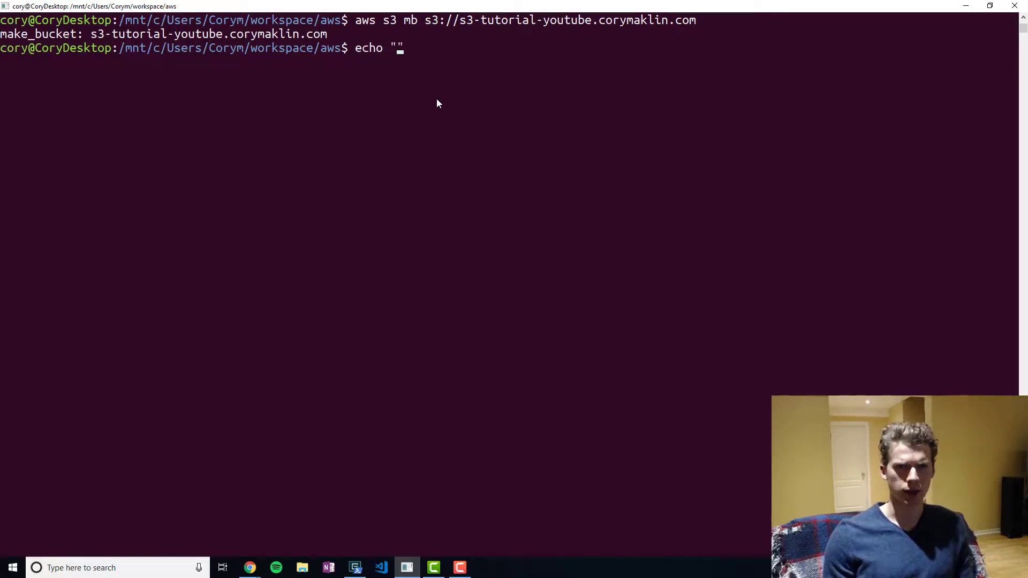
type("This is a test")
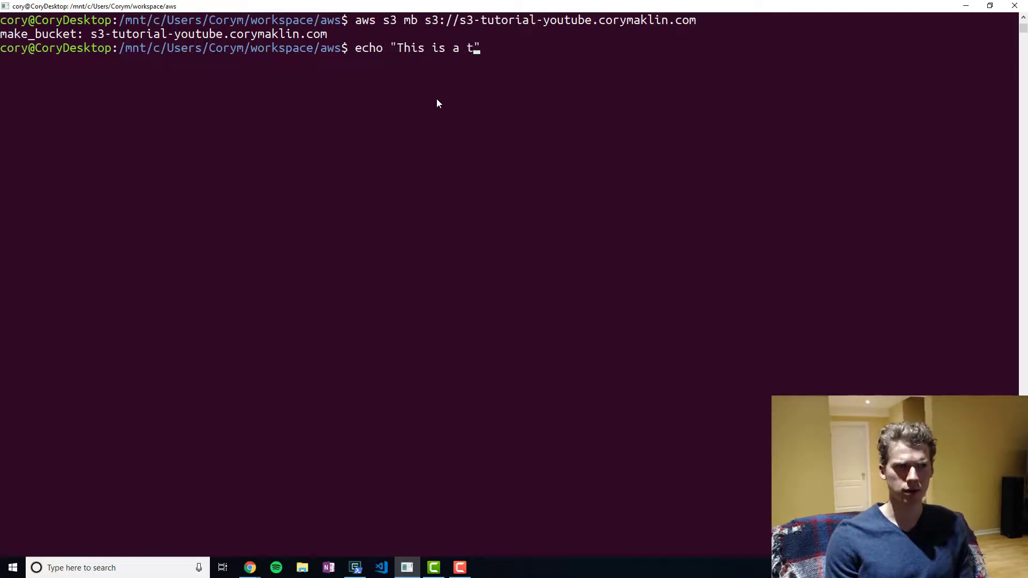
key("Right")
type("> fil")
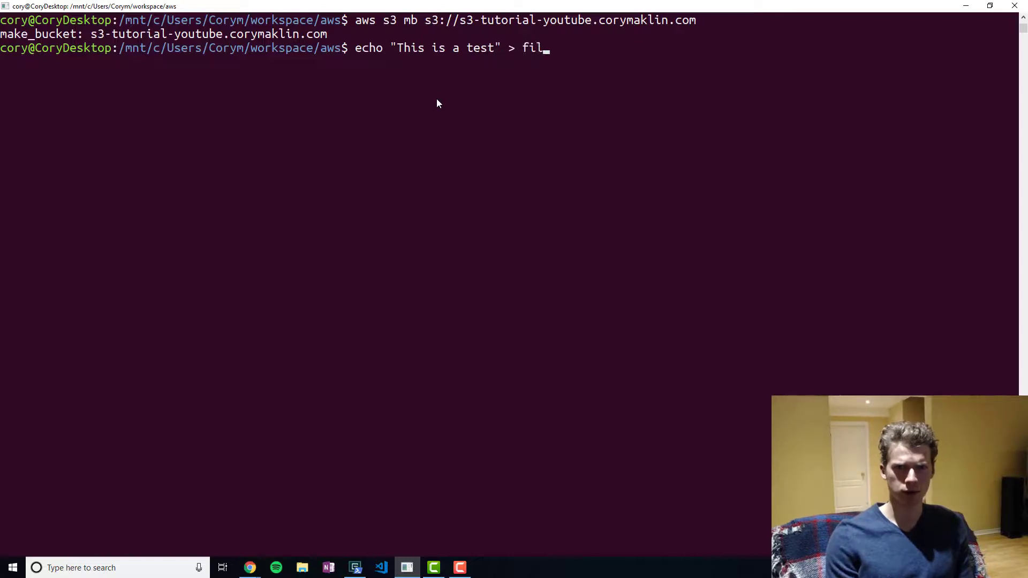
type("e.txtx")
key("Return")
type("ls")
key("Return")
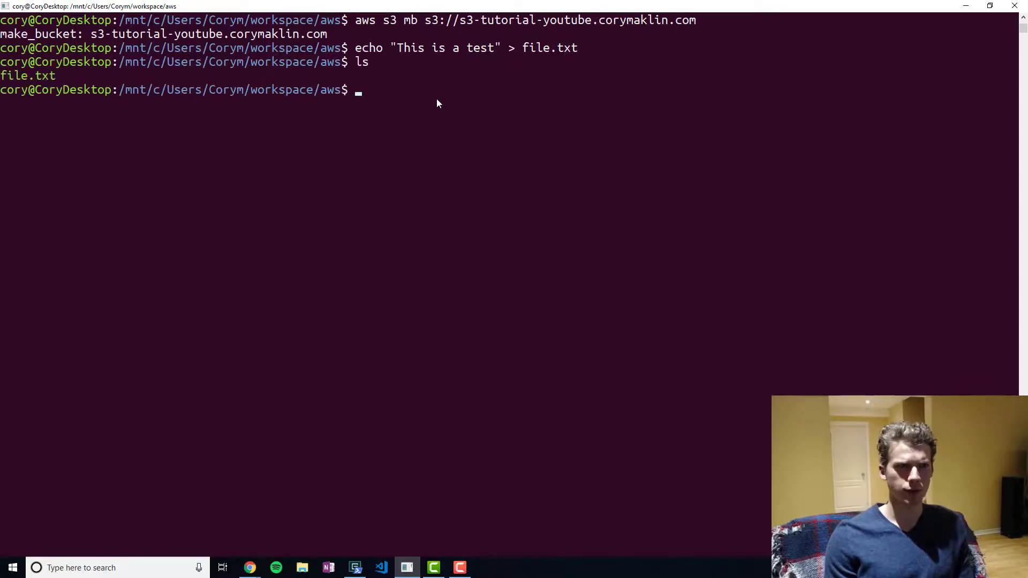
- Upload file.txt to the s3-tutorial-youtube bucket with aws s3 cp, reusing the bucket address from the mb command
type("aws ")
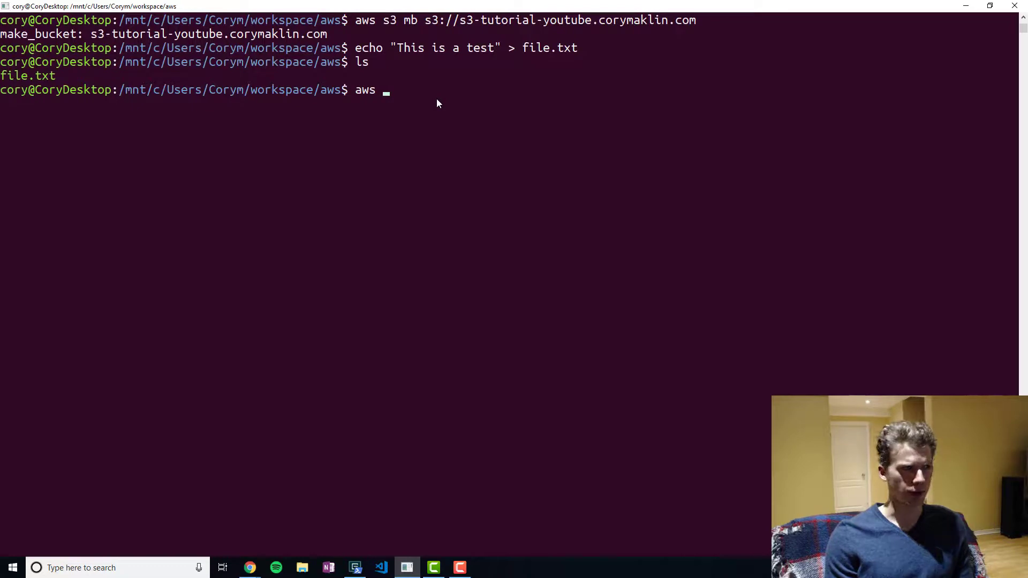
type("s3 cp file.txt")
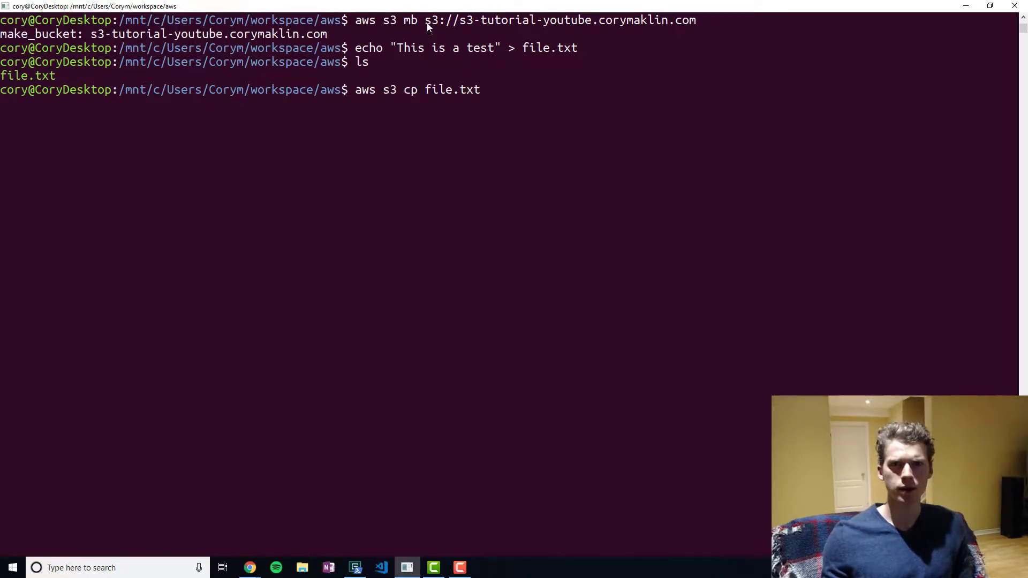
left_click_drag(427, 25, 695, 21)
right_click(669, 20)
right_click(630, 66)
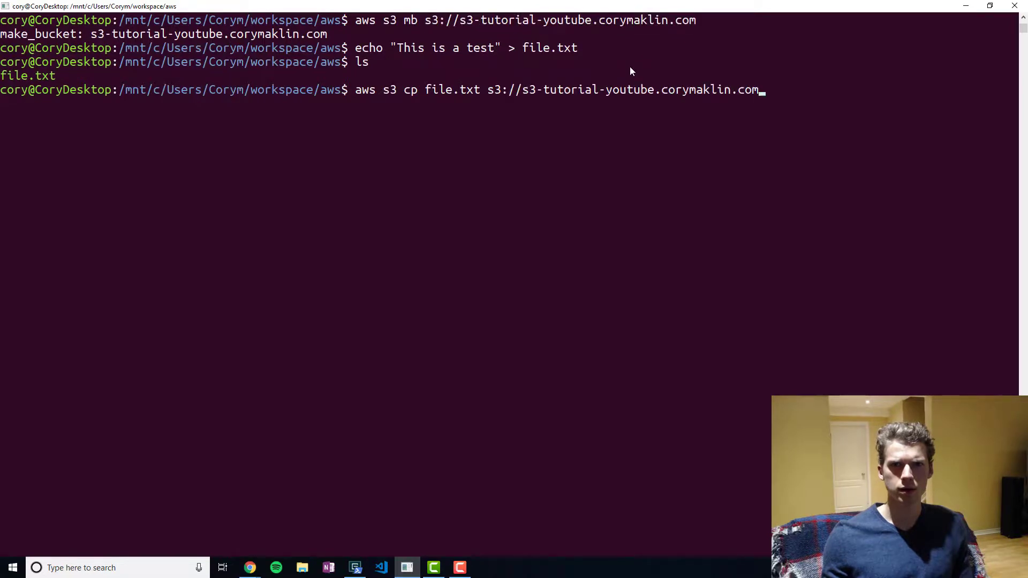
key("Return")
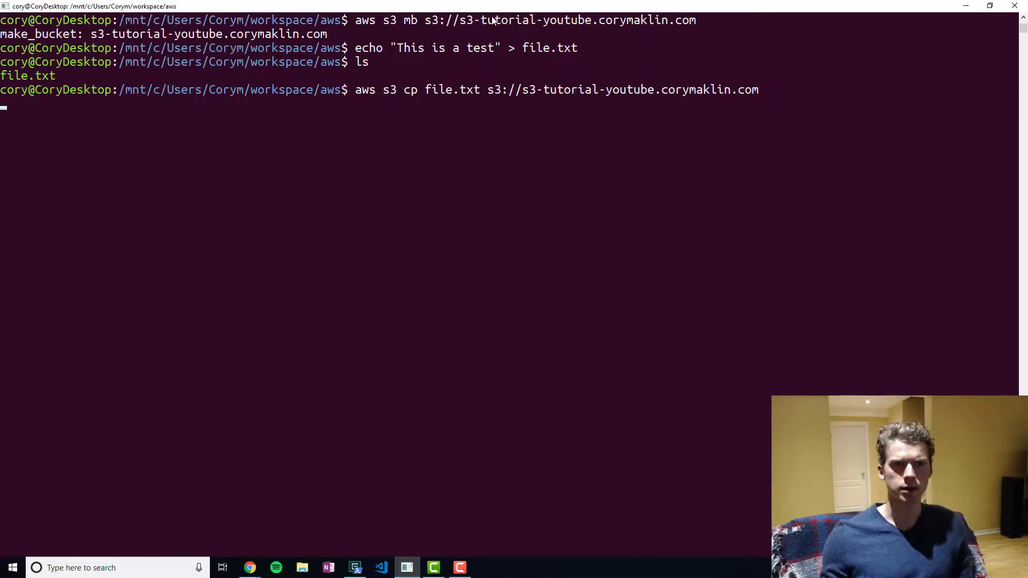
left_click(468, 246)
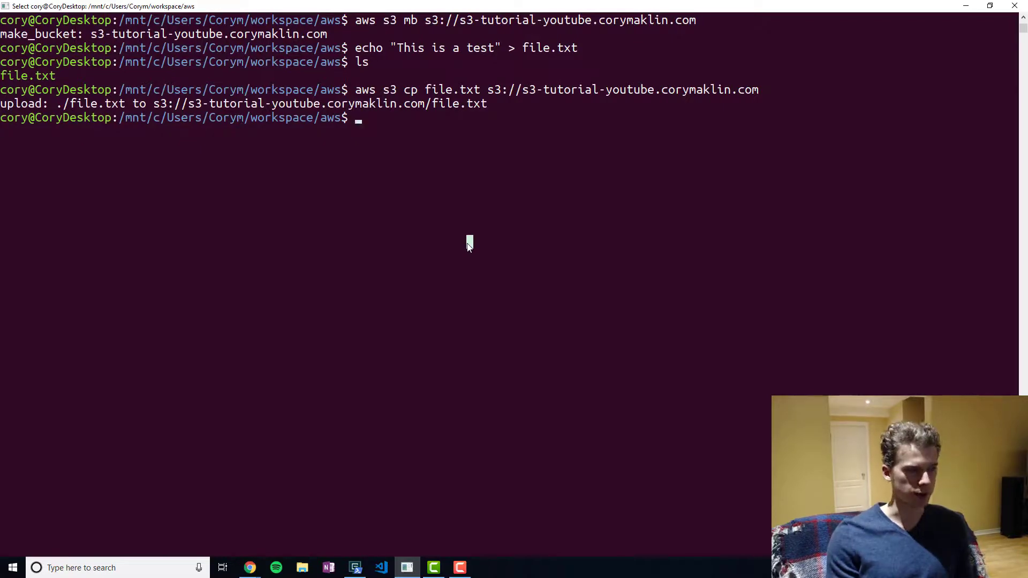
- List the contents of the s3-tutorial-youtube bucket with aws s3 ls and check for the uploaded file
type("aws ")
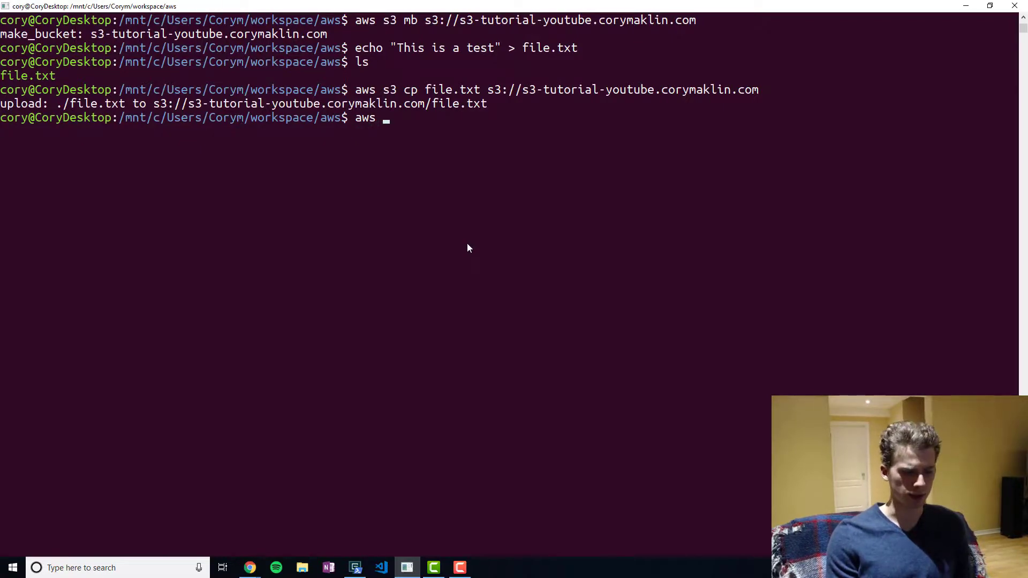
type("s3 ls")
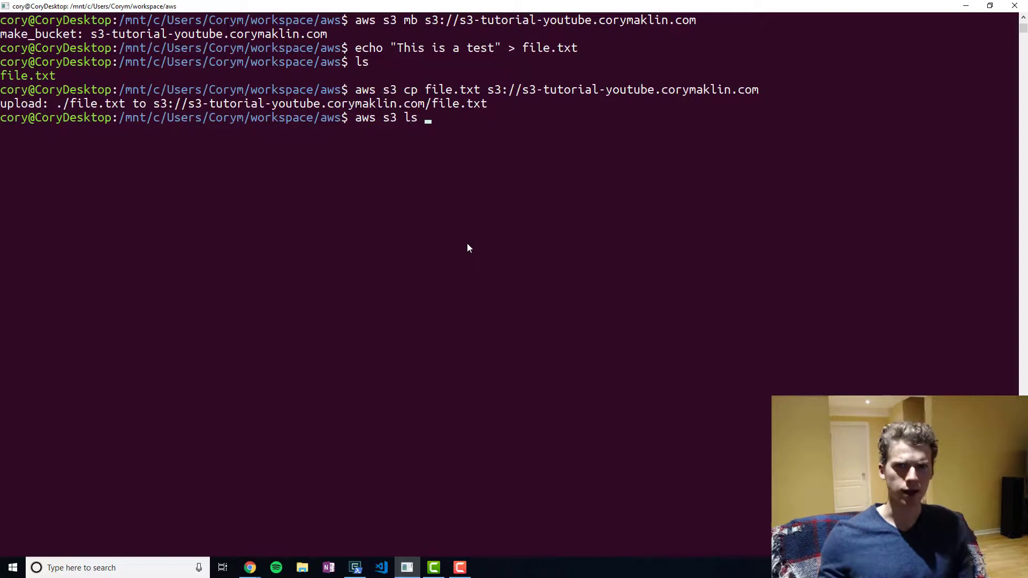
left_click_drag(482, 89, 758, 90)
key("ctrl+c")
right_click(758, 90)
right_click(489, 129)
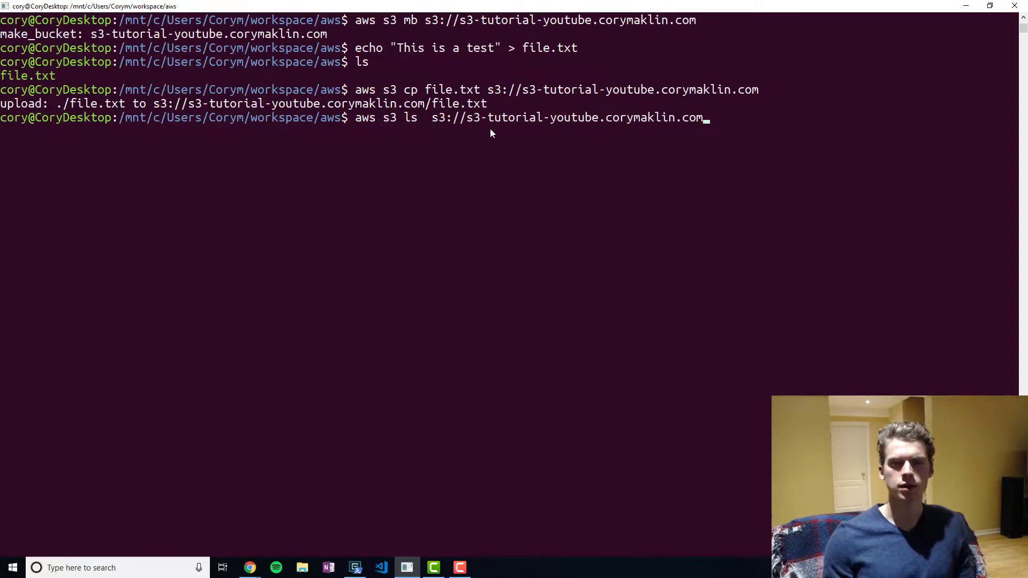
key("Return")
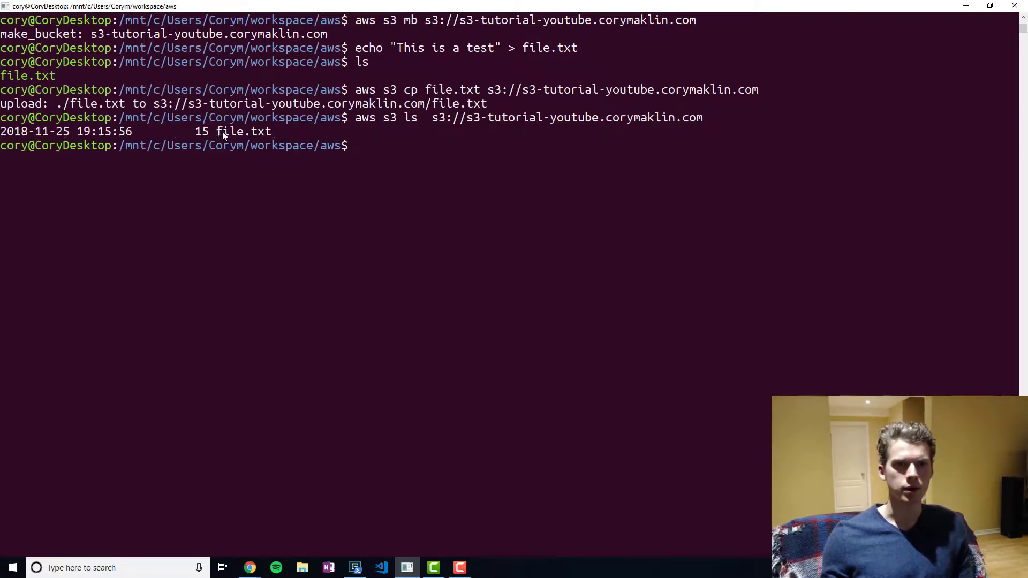
left_click_drag(218, 133, 277, 139)
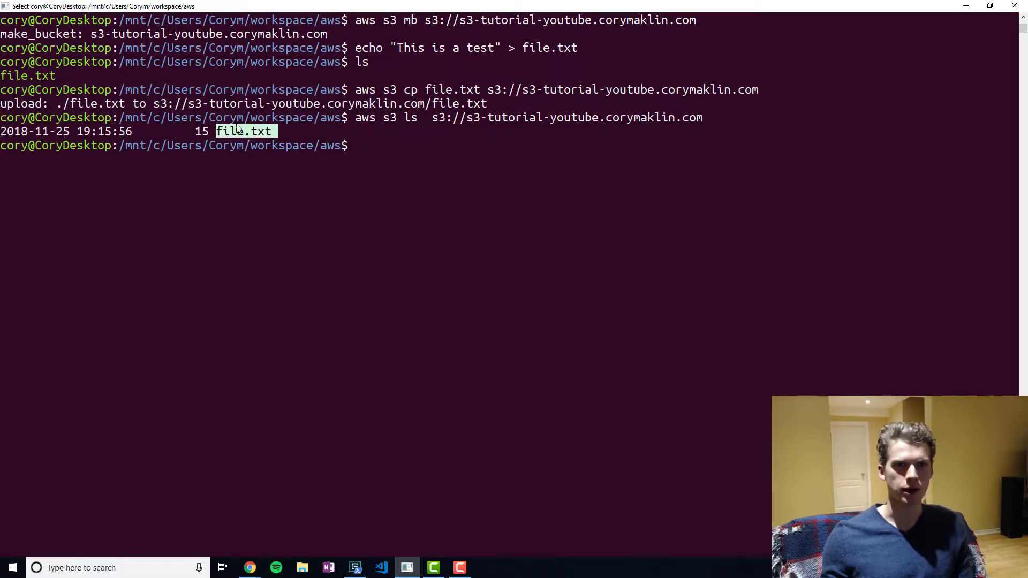
left_click(490, 143)
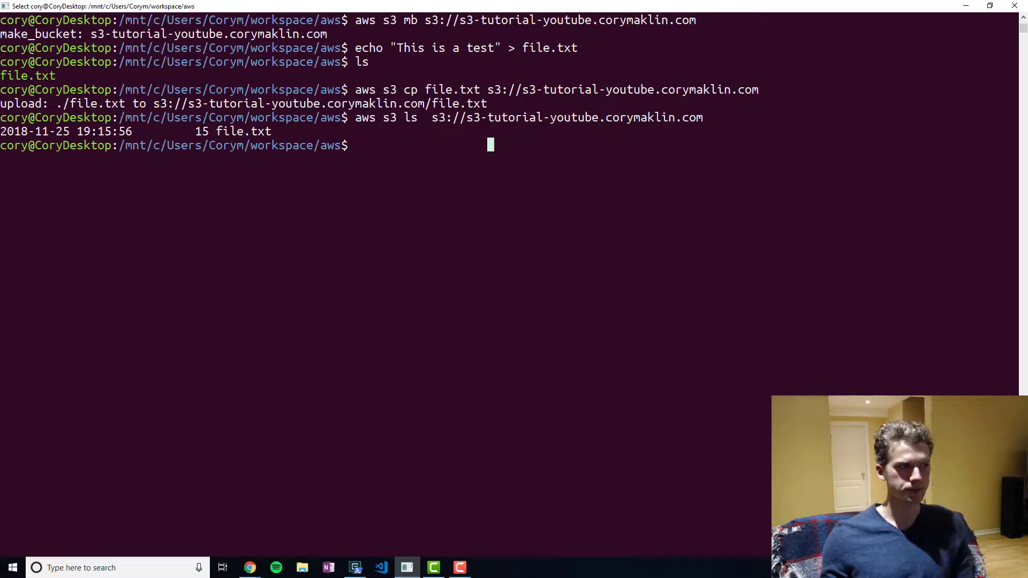
- Delete file.txt from the s3-tutorial-youtube bucket with aws s3 rm, reusing the bucket address from the ls command and appending /file.txt
left_click(386, 158)
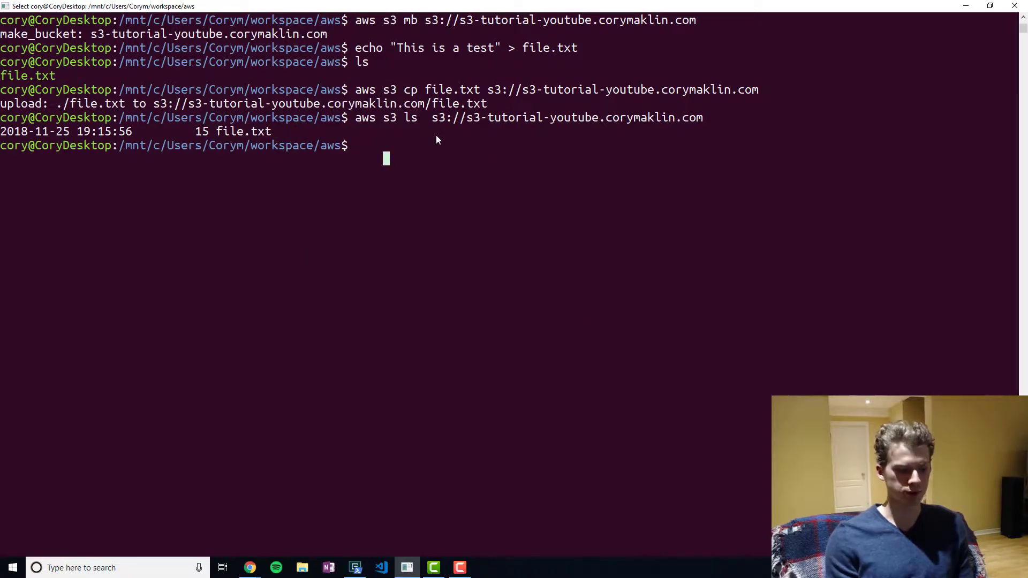
type("aws s3")
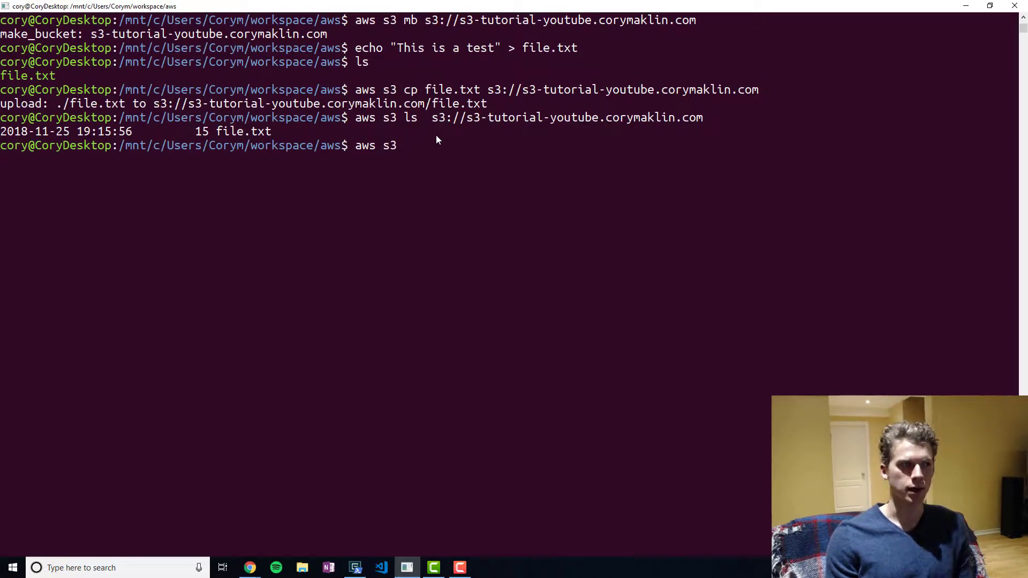
type(" rm")
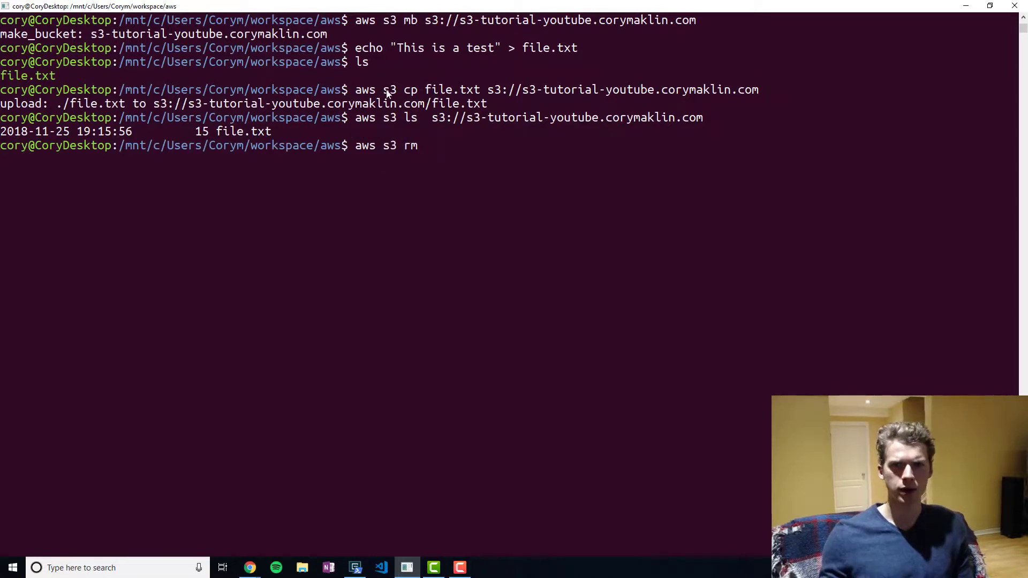
left_click_drag(437, 119, 695, 124)
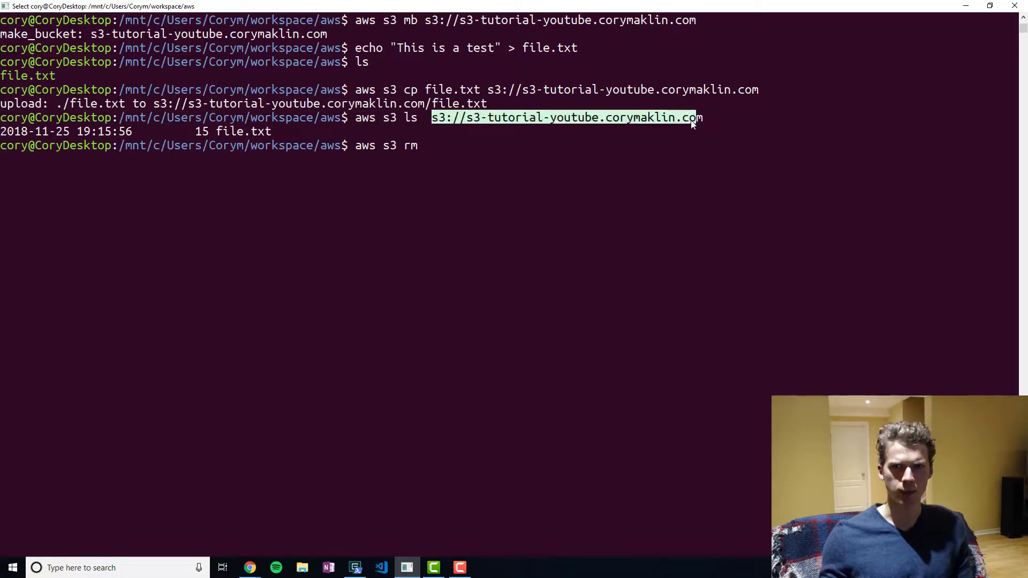
right_click(695, 124)
right_click(563, 130)
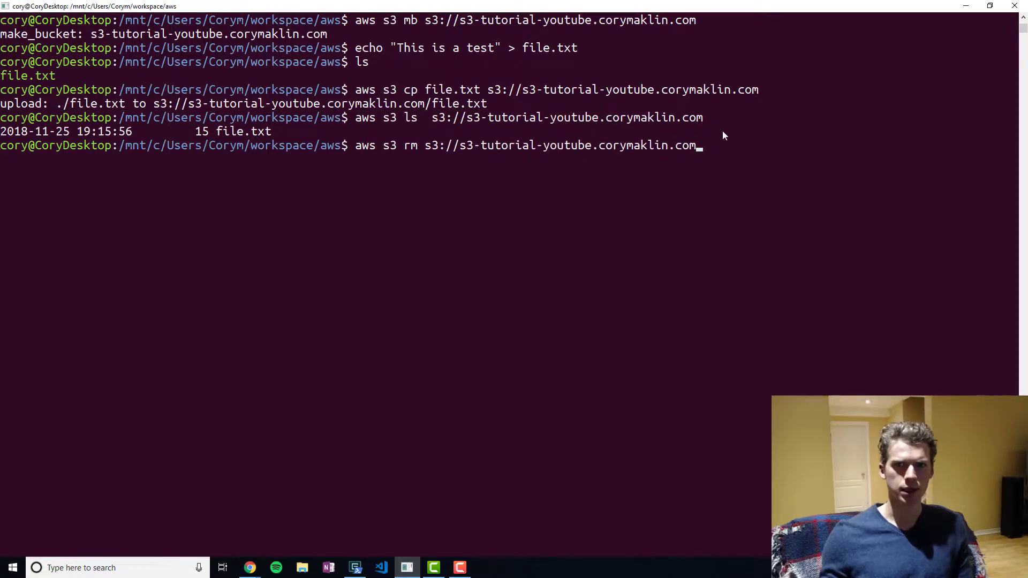
type("/")
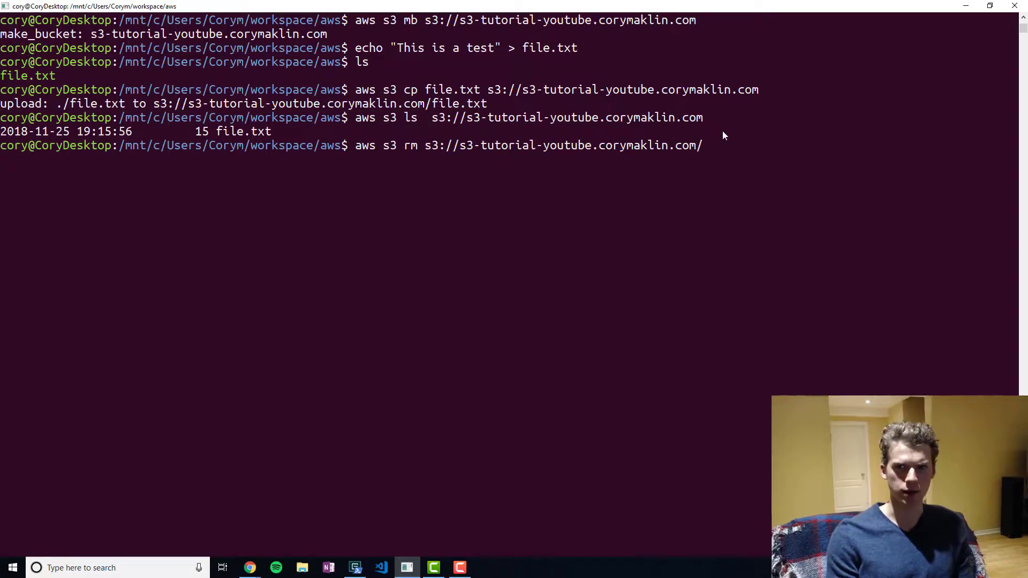
type("fil")
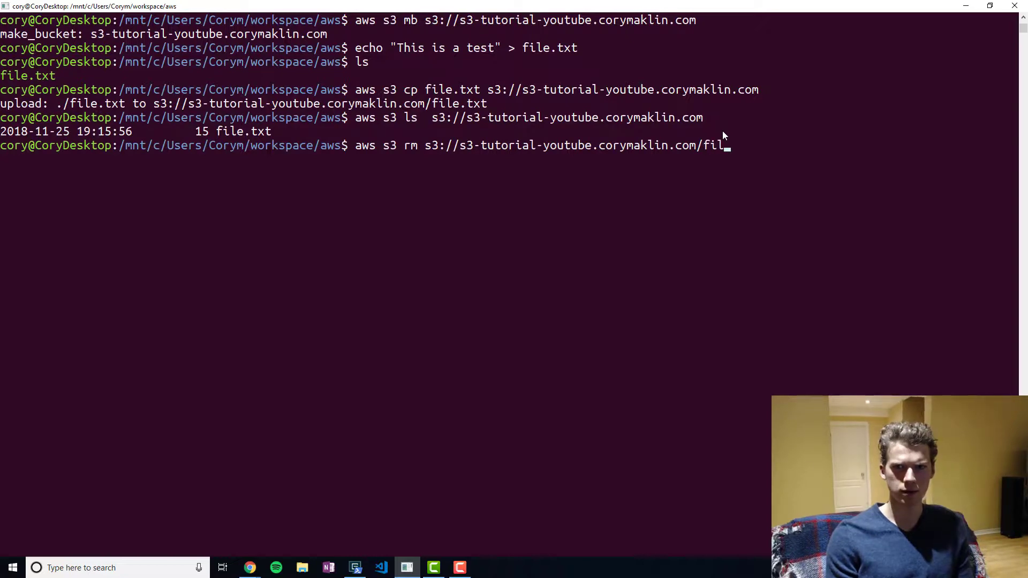
type("e.txt")
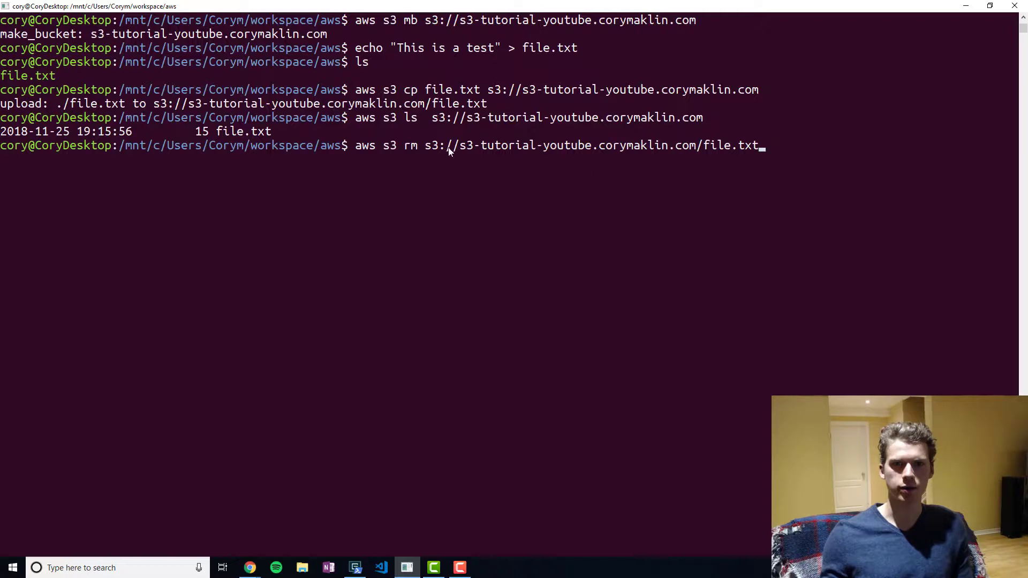
left_click_drag(696, 145, 426, 146)
left_click(763, 150)
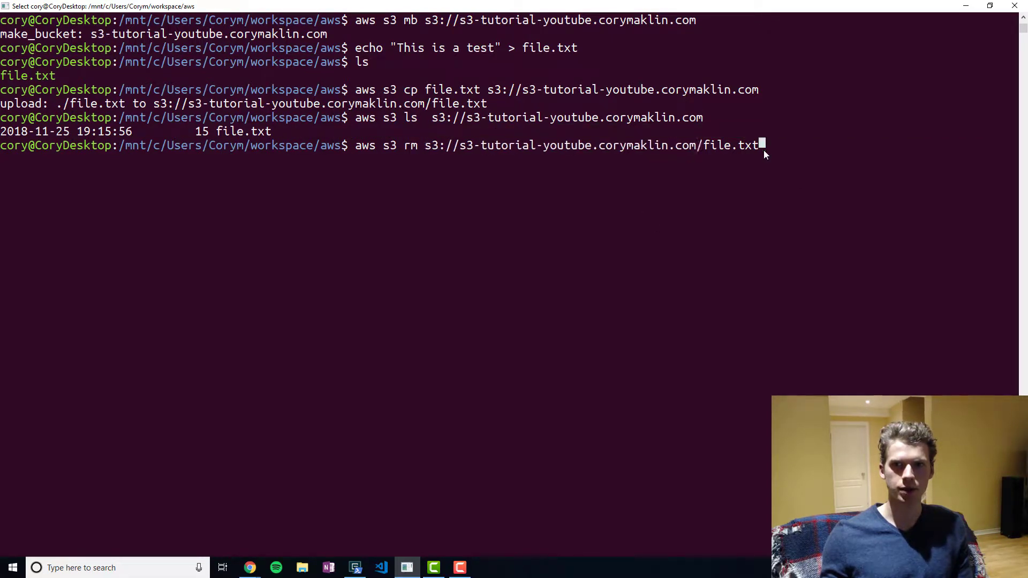
left_click_drag(699, 148, 736, 146)
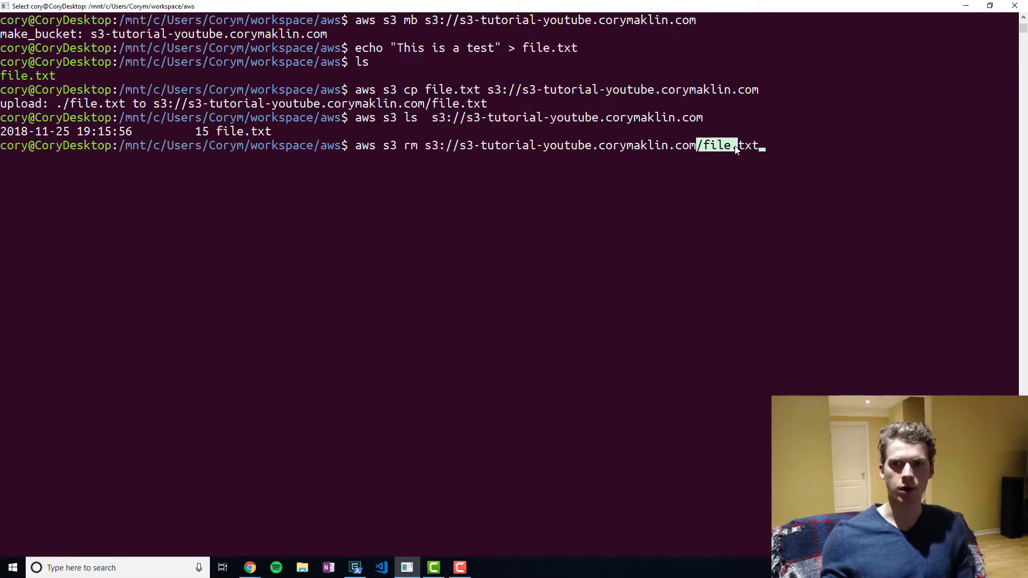
left_click(771, 140)
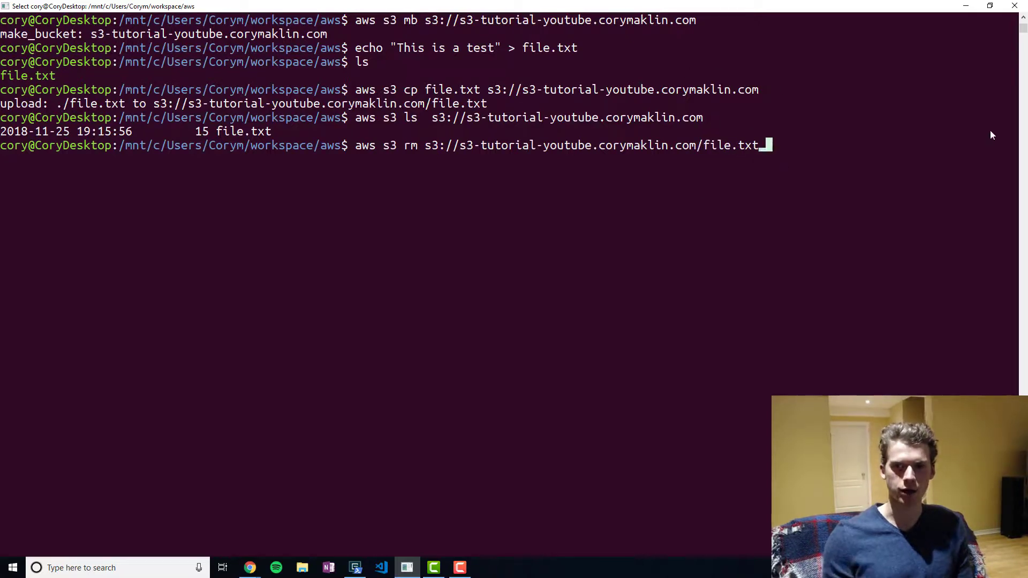
key("Return")
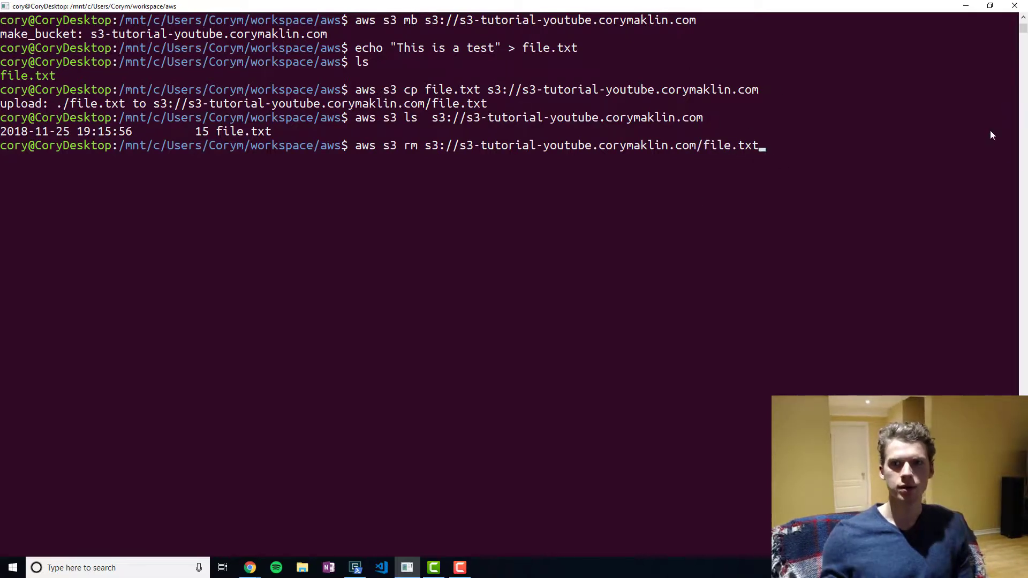
key("Return")
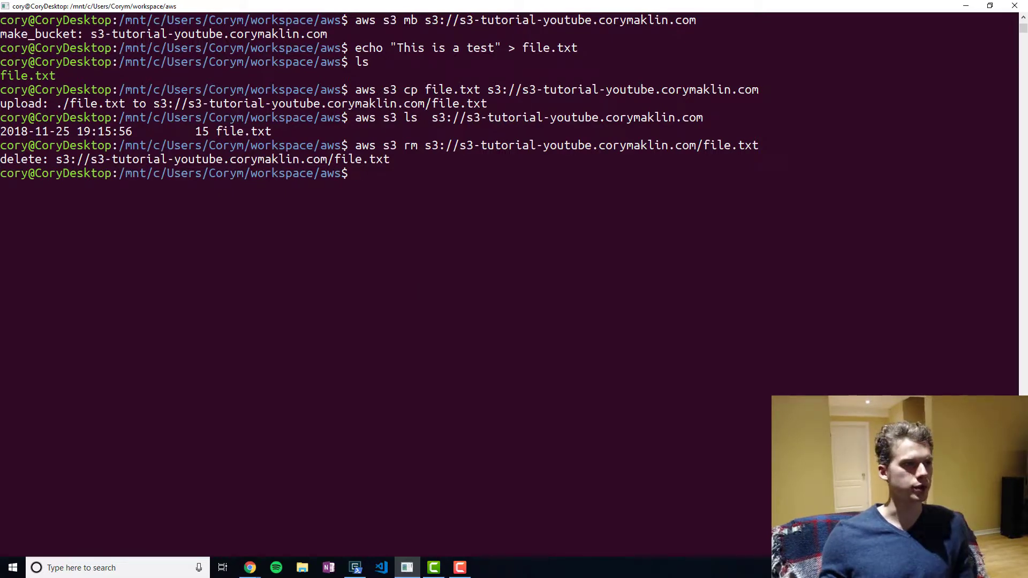
- Clone the S3_React_Example repository from GitHub with git clone, pasting its HTTPS address copied from the browser
left_click(249, 567)
left_click(309, 283)
type("git clone")
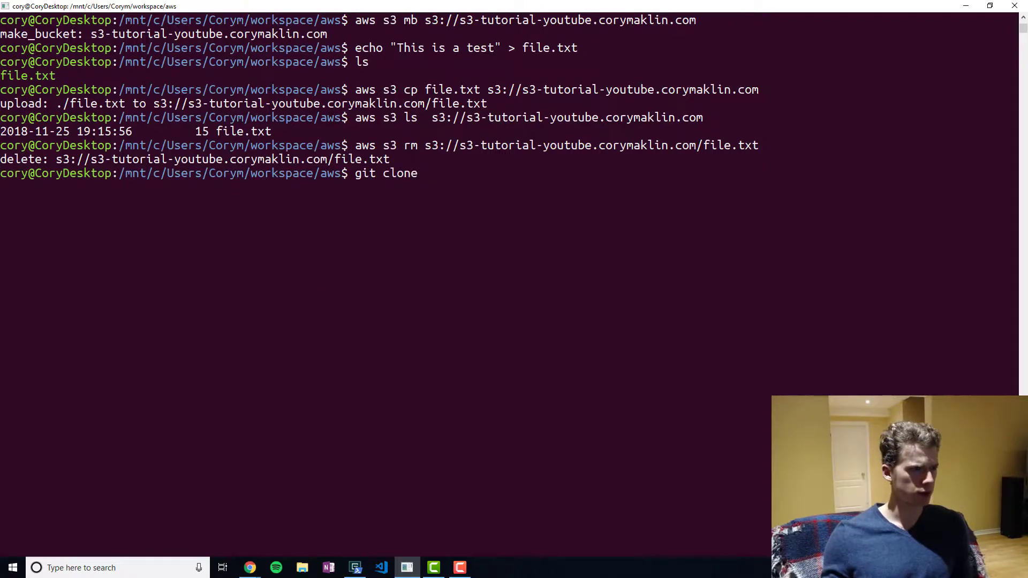
key("alt+Tab")
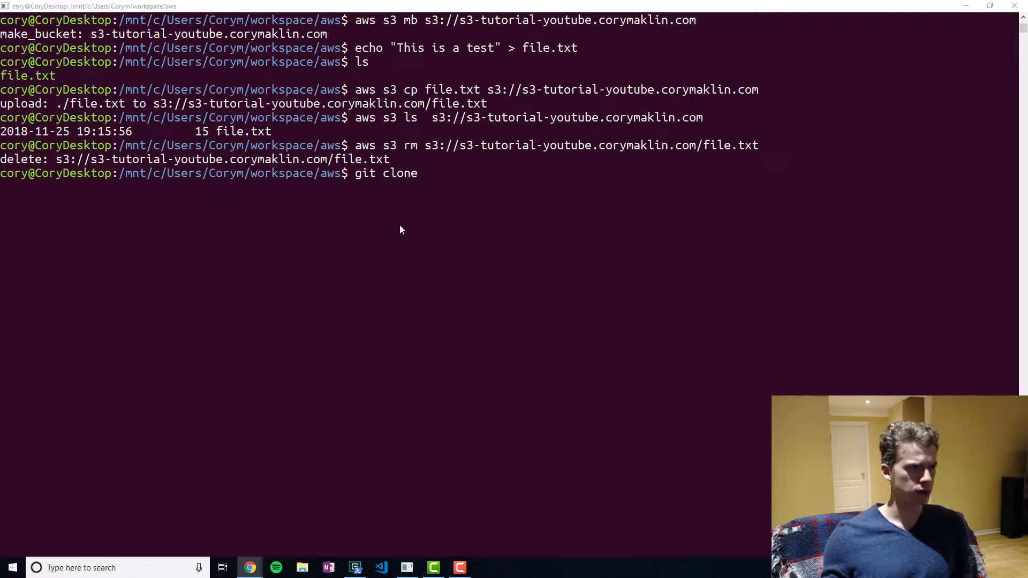
left_click(464, 184)
right_click(528, 173)
key("Return")
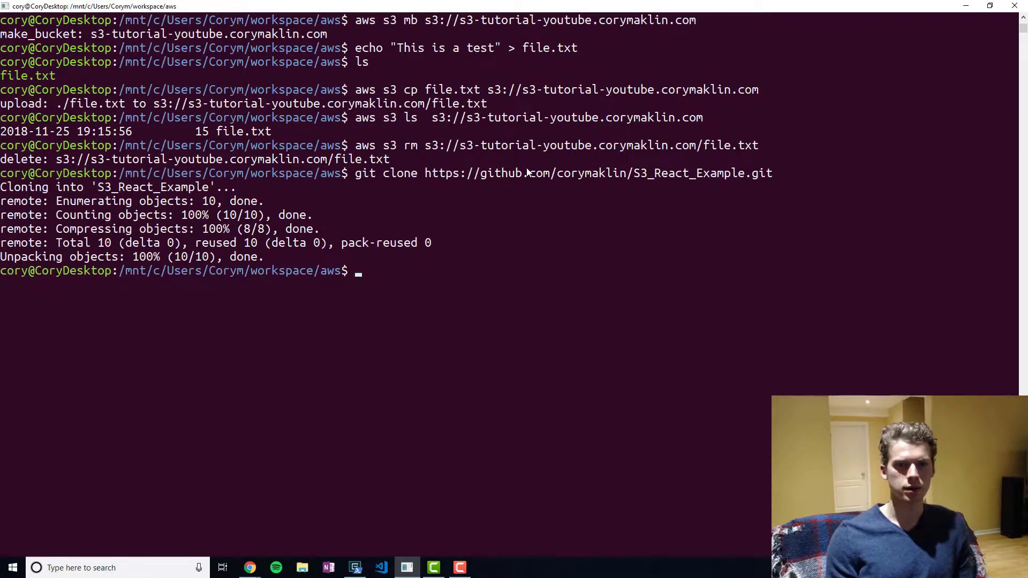
- Switch to PowerShell, list the aws directory and open the S3_React_Example folder in Visual Studio Code with the code command
key("alt+Tab")
key("Tab")
key("Tab")
key("Tab")
key("Tab")
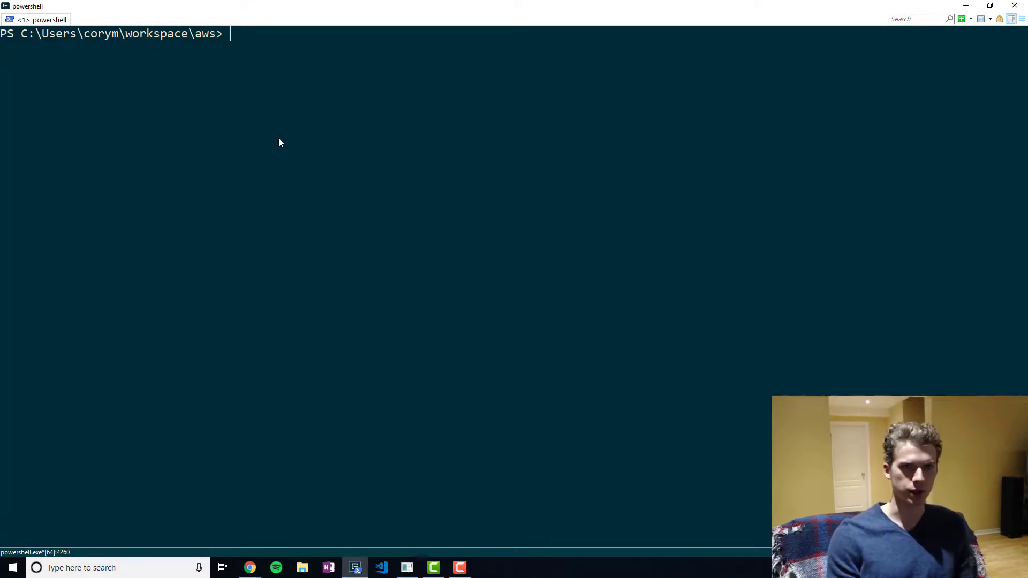
type("ls")
key("Return")
type("code .\\S")
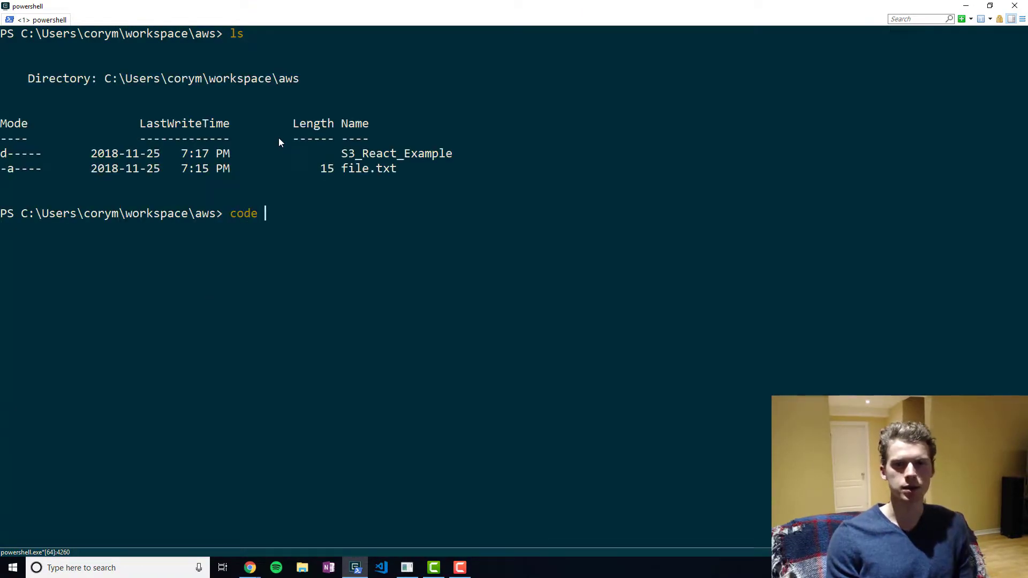
key("Tab")
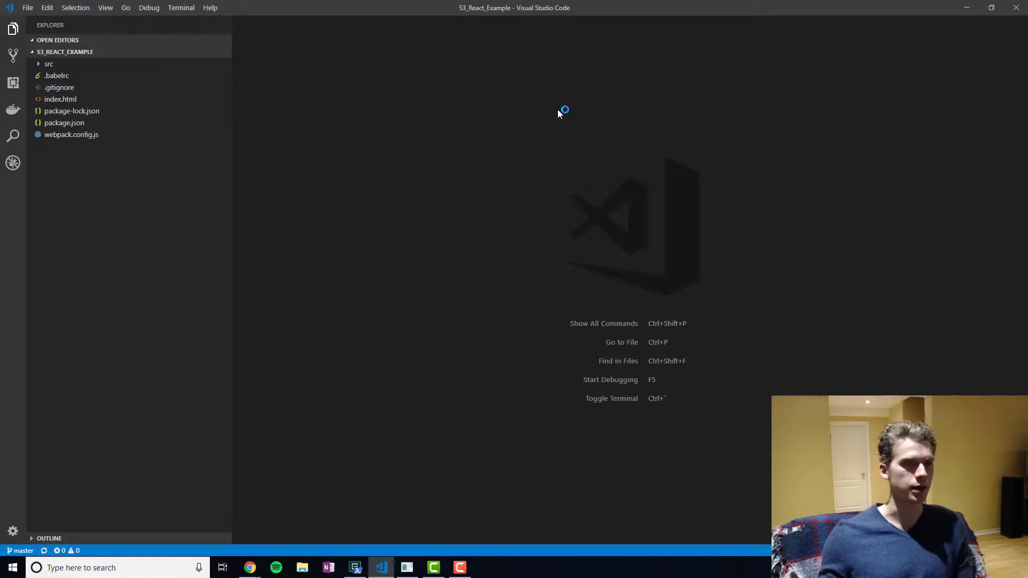
- Expand the src folder and review the project's source, viewing index.js and index.html
left_click(47, 65)
left_click(67, 76)
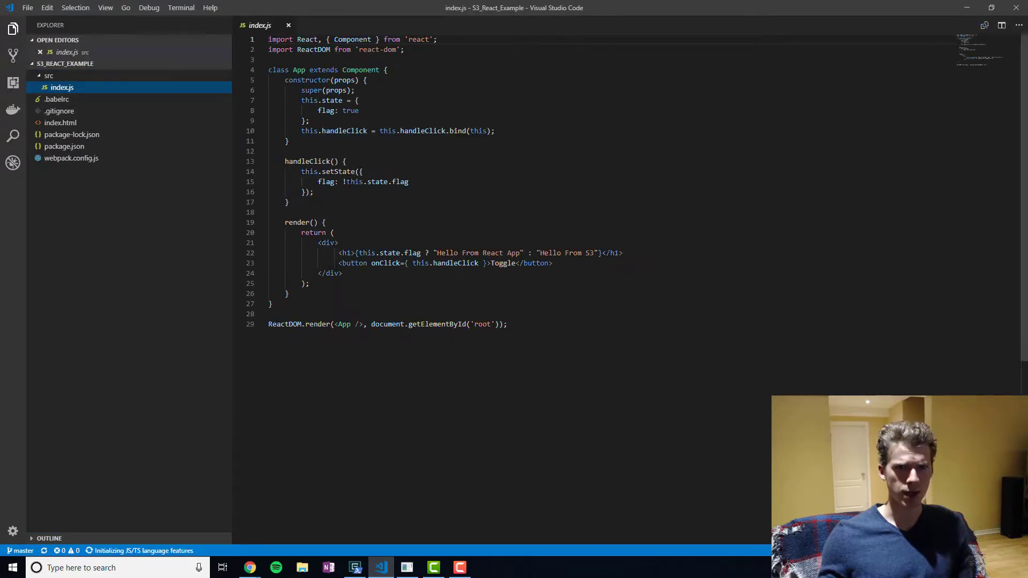
left_click(59, 100)
left_click(61, 111)
left_click(70, 124)
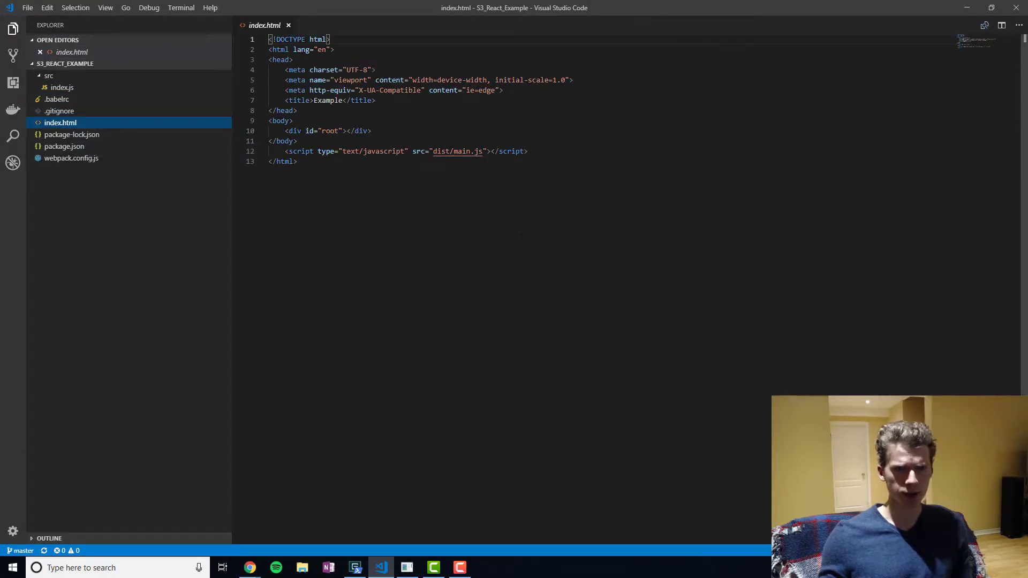
- Return to PowerShell and list the contents of the aws directory with ls
key("alt+Tab")
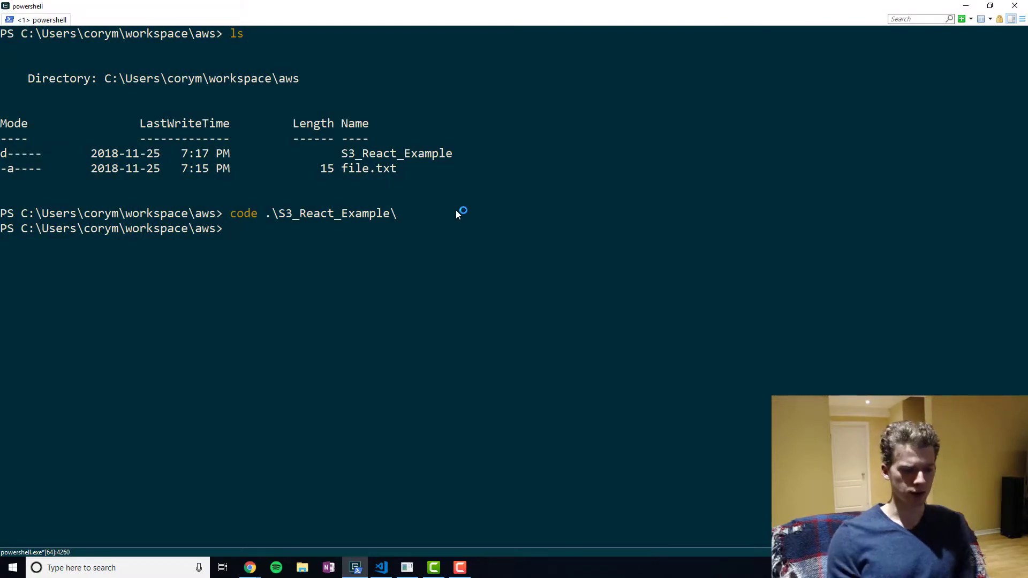
type("npm")
key("BackSpace")
key("BackSpace")
key("BackSpace")
type("ls")
key("Return")
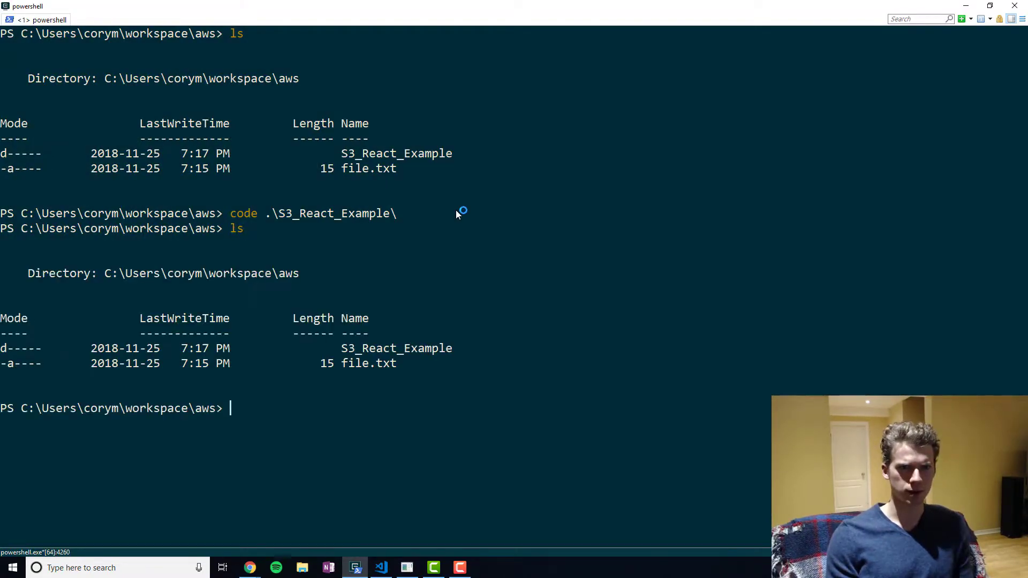
- Change into the S3_React_Example directory and install the project's dependencies with npm install
type("cd .\\S3_React_Example\\")
key("Tab")
key("Return")
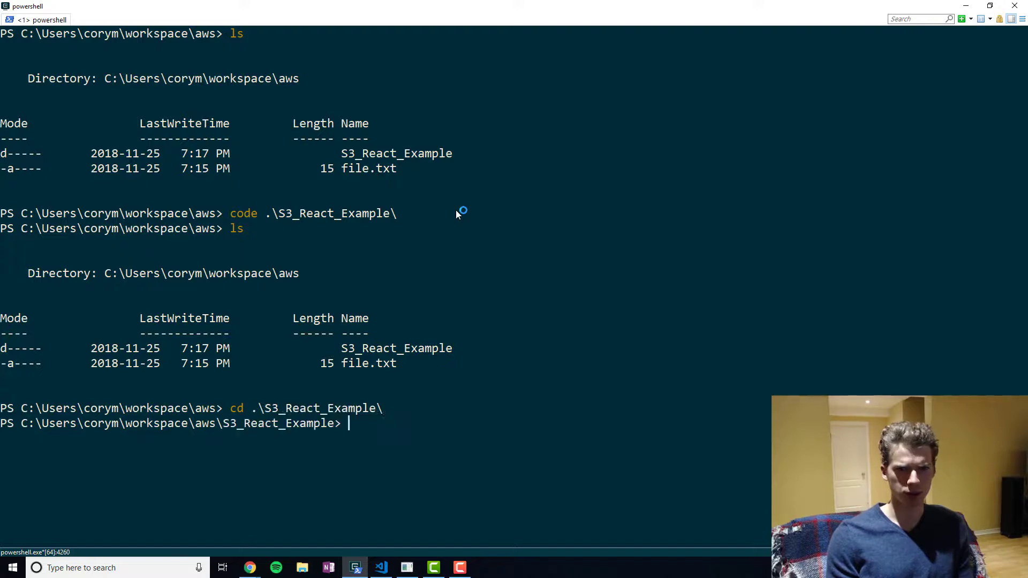
type("npm install")
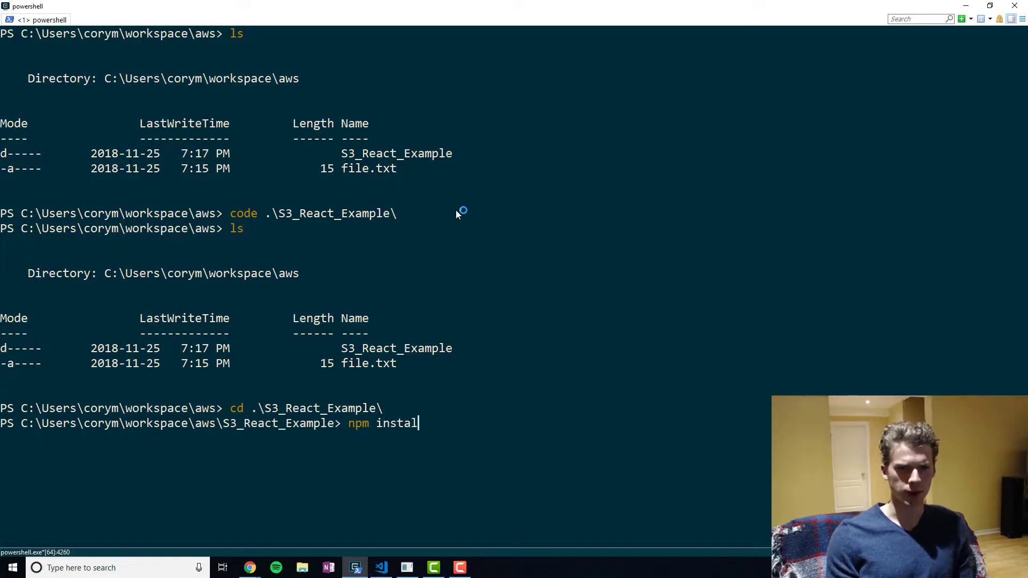
key("Return")
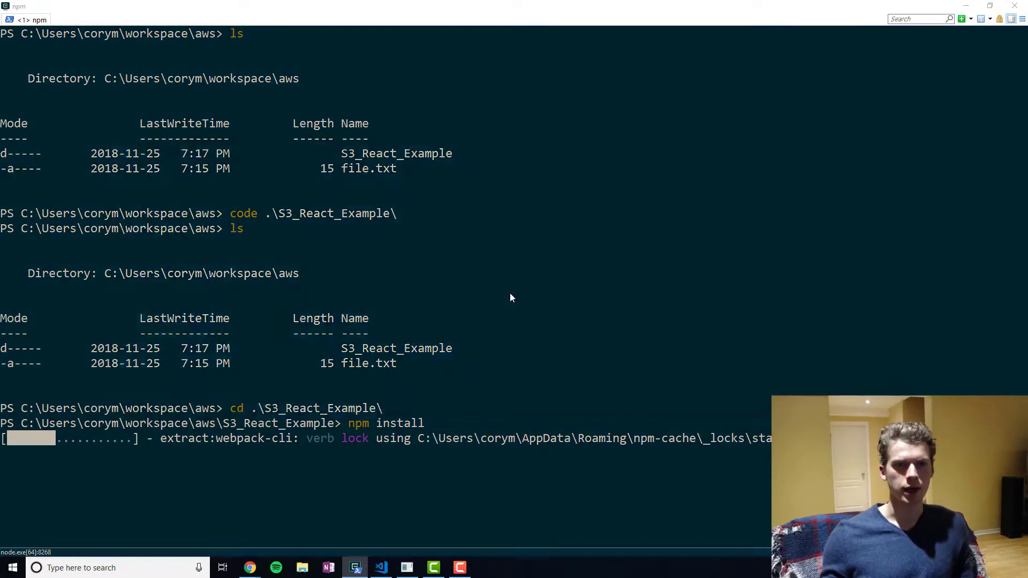
- In Visual Studio Code, examine the dist/main.js script reference in index.html, and check the install progress in PowerShell
key("alt+Tab")
left_click(464, 213)
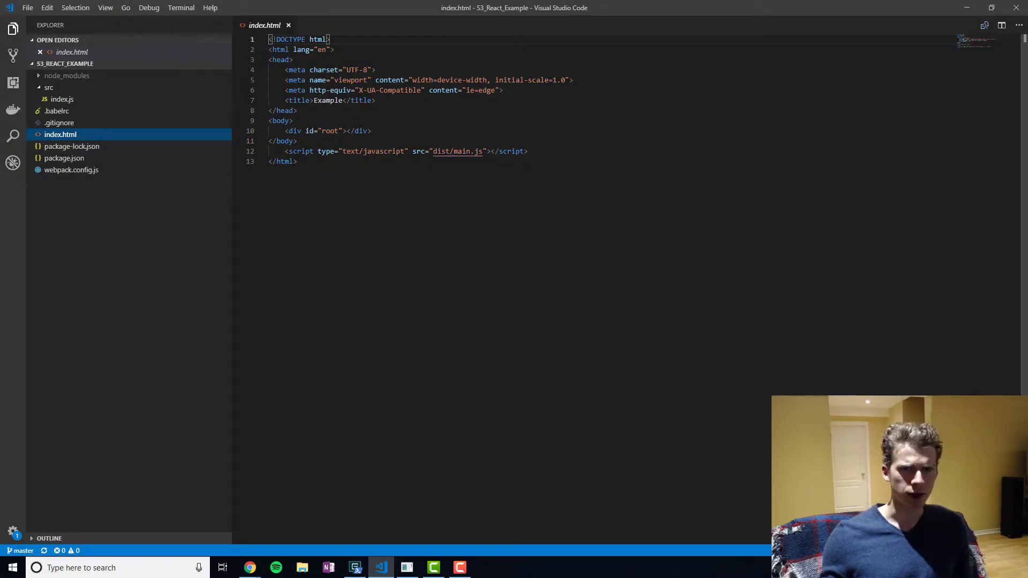
double_click(463, 151)
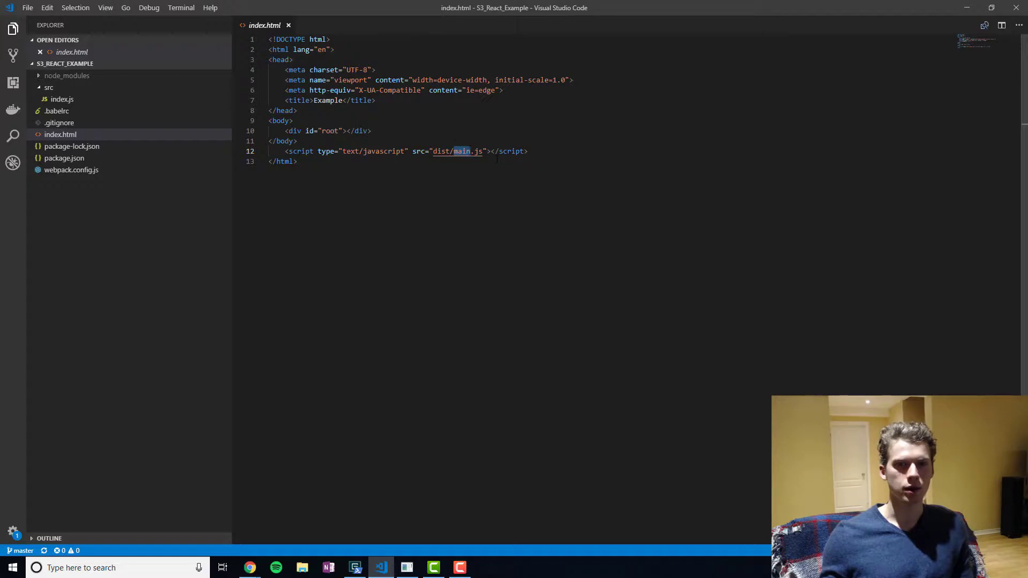
key("alt+Tab")
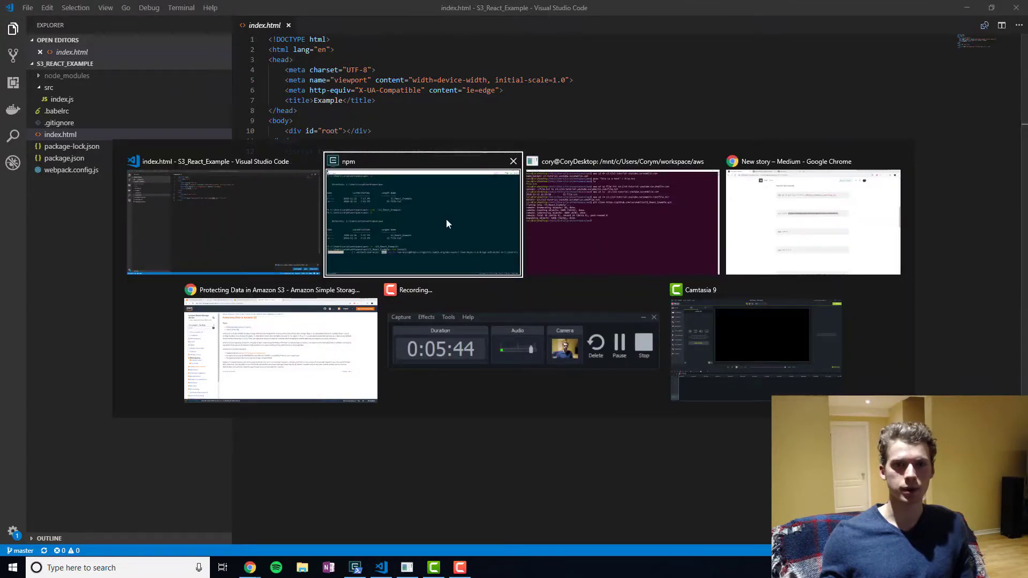
left_click(445, 220)
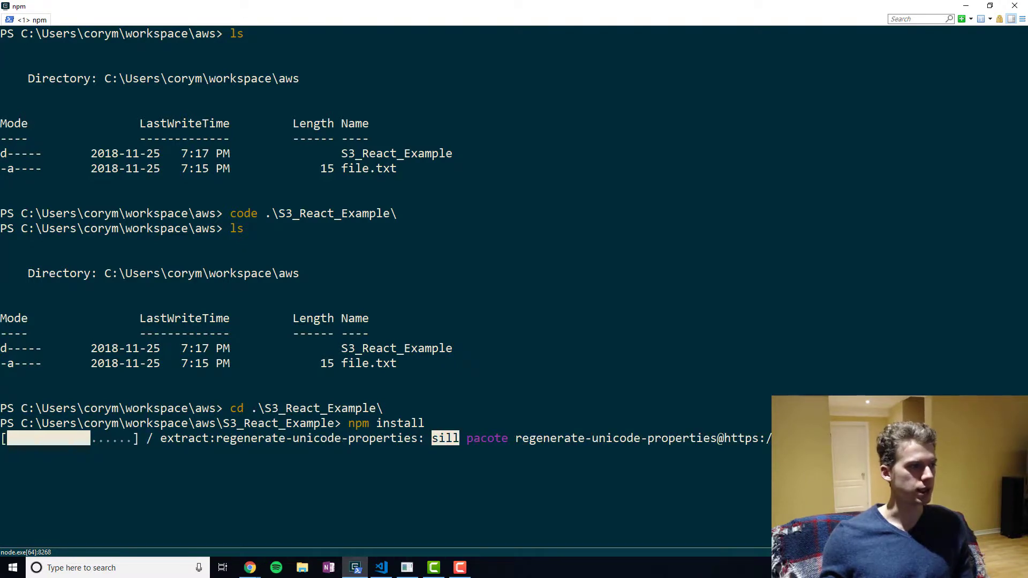
- Open package.json in Visual Studio Code to examine its build script and dependencies, and check the npm install progress in PowerShell again
key("alt+Tab")
key("alt+Tab")
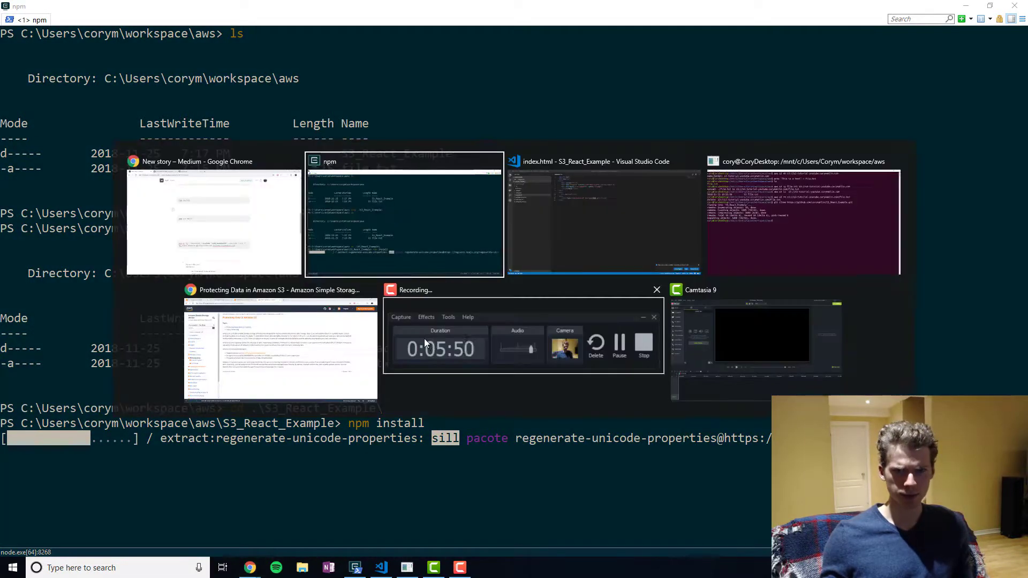
key("alt+Tab")
left_click(630, 224)
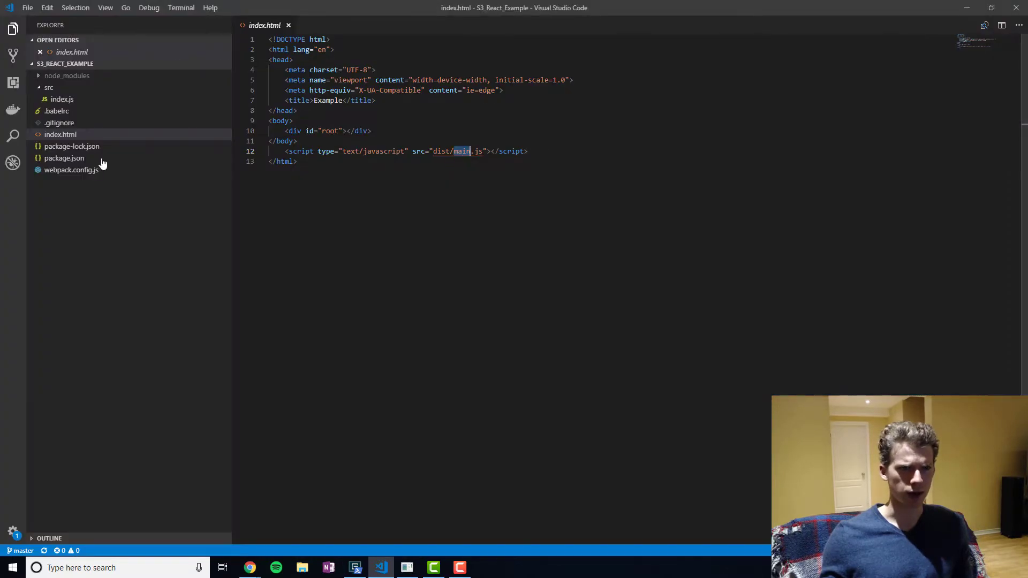
left_click(64, 158)
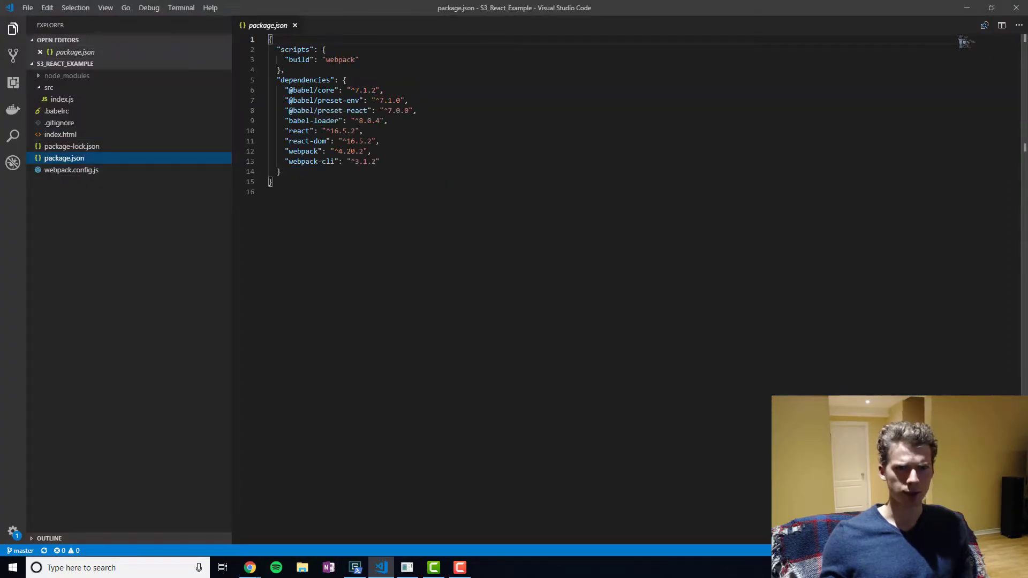
key("alt+Tab")
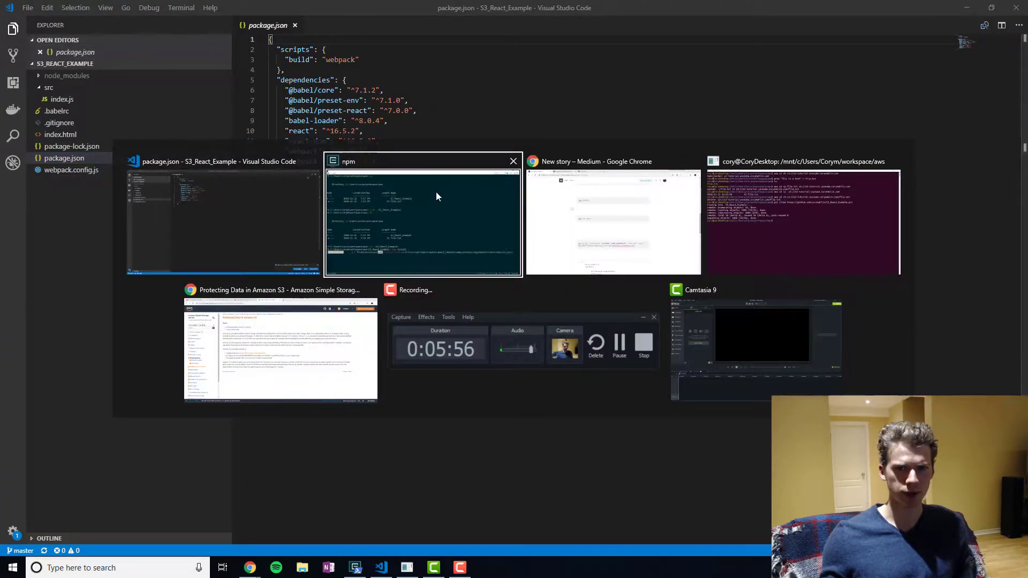
left_click(436, 191)
key("alt+Tab")
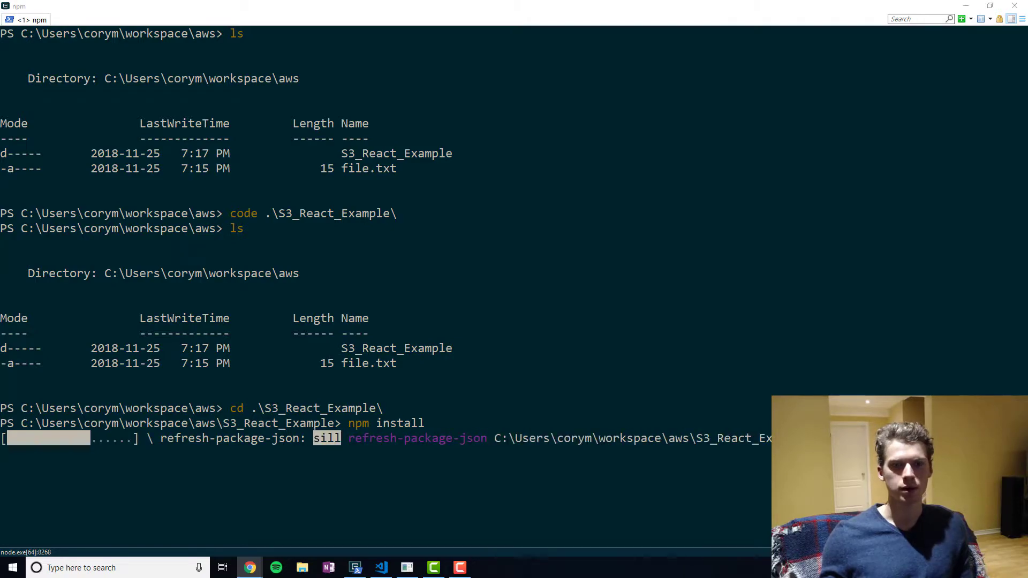
- Run npm install again in the S3_React_Example directory, and build the app with npm run build
type("npm install")
key("Return")
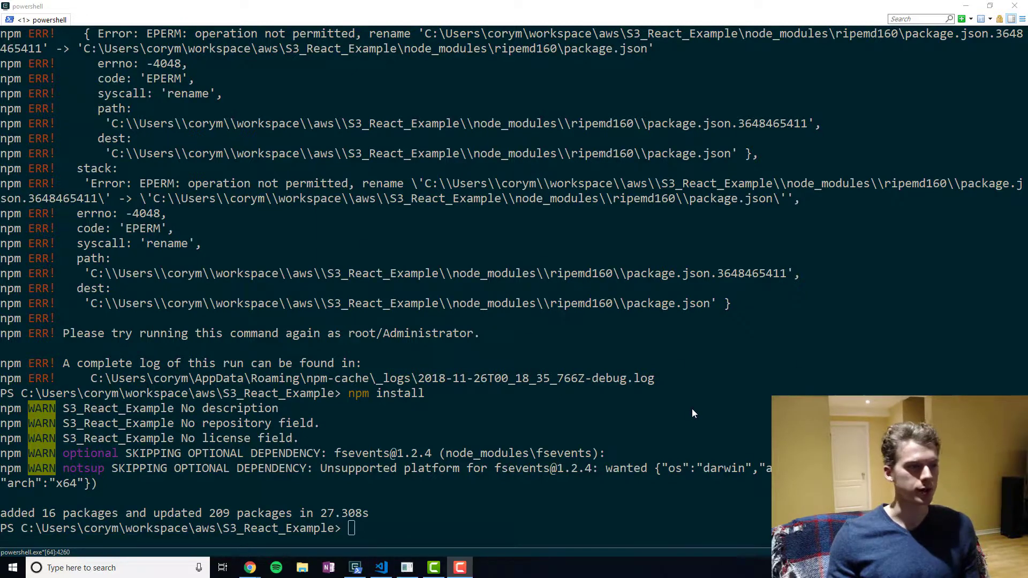
left_click(476, 429)
type("npm ")
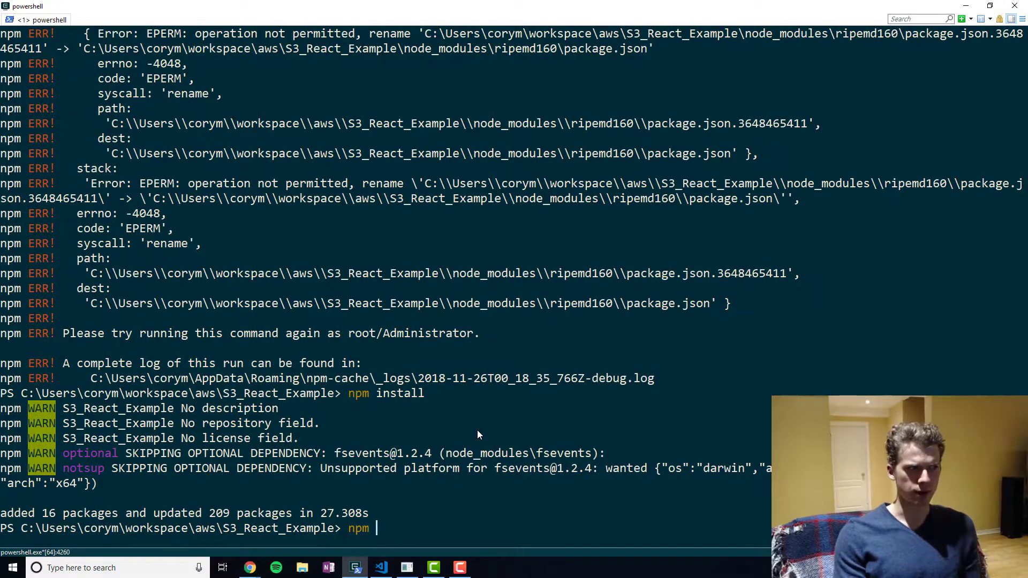
type("run build")
key("Return")
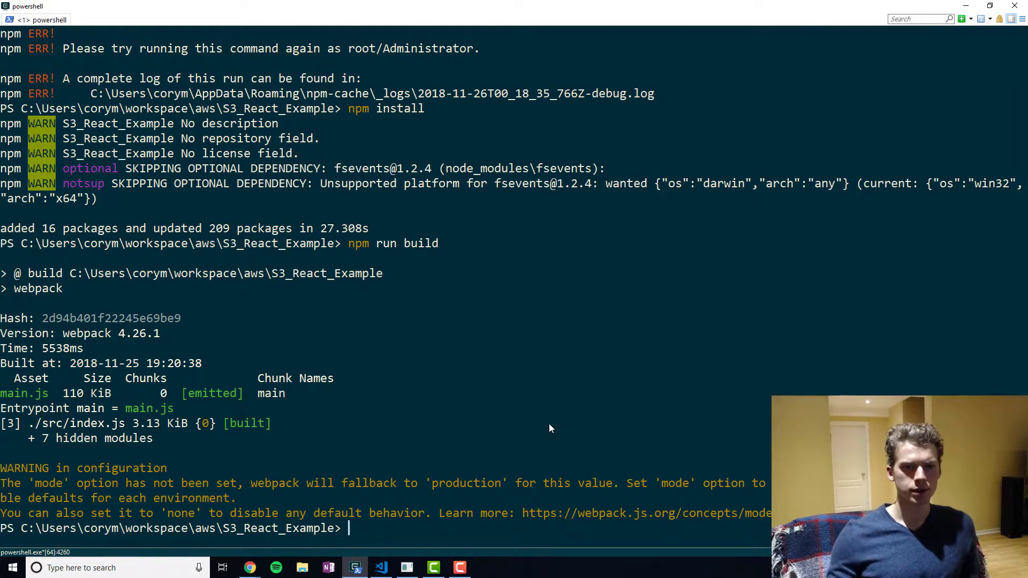
- Switch to the Bash terminal and enter aws s3 cp --recursive --exclude "node_modules/*" --excluse ".git/*" without running it
key("alt+Tab")
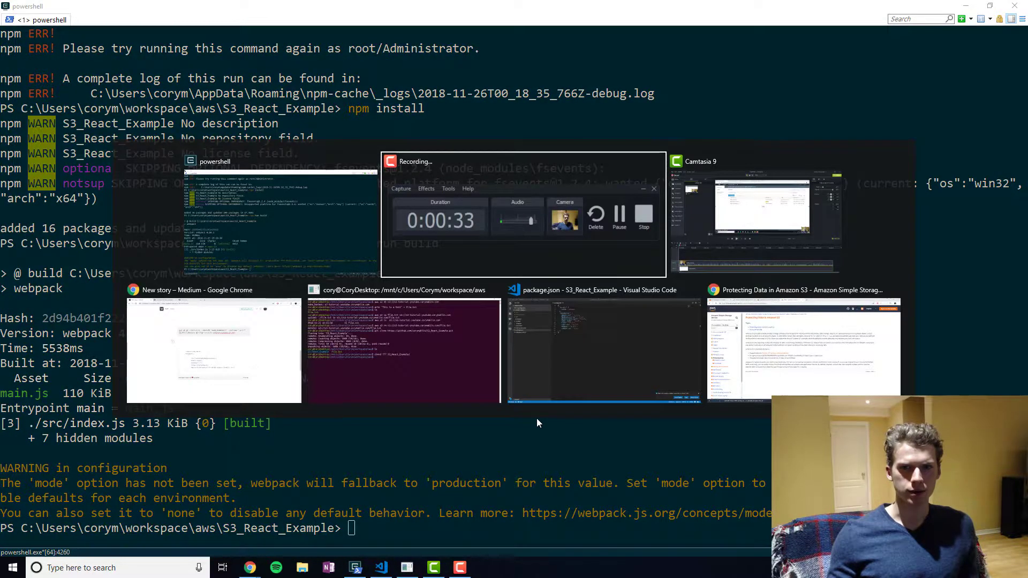
left_click(499, 364)
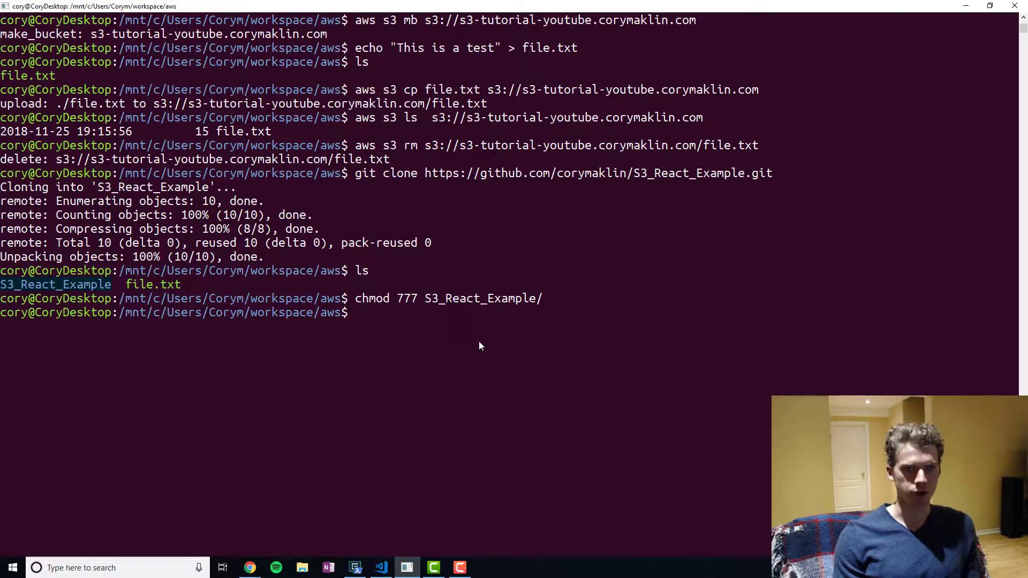
type("aws s")
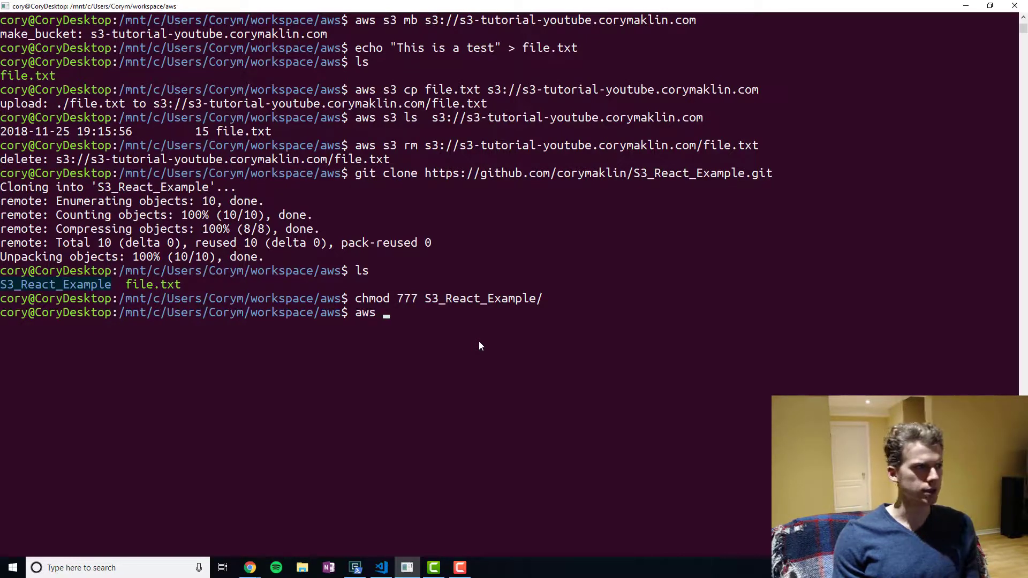
type("3 cp --recu")
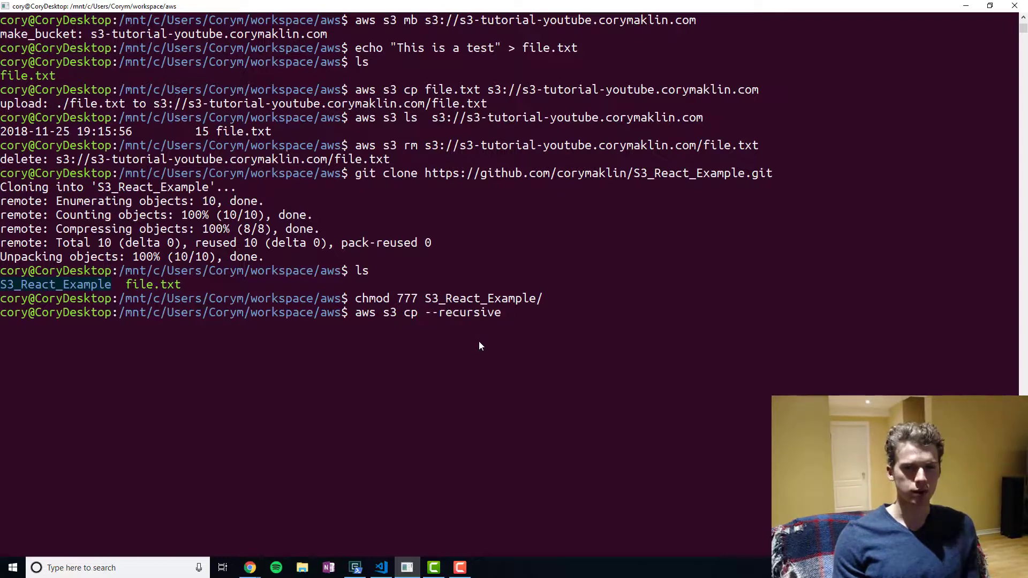
type("rsive ")
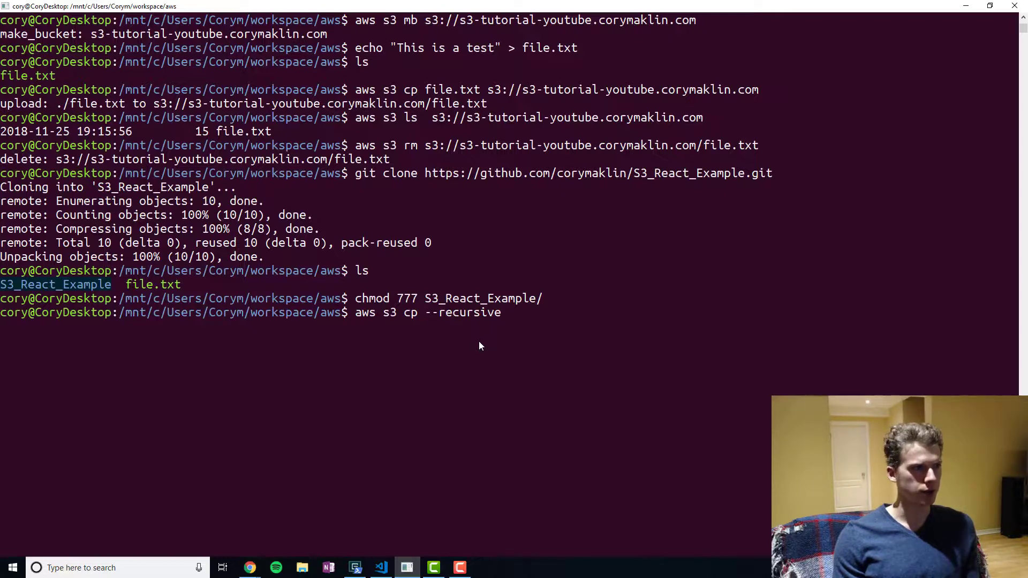
type("--exclu")
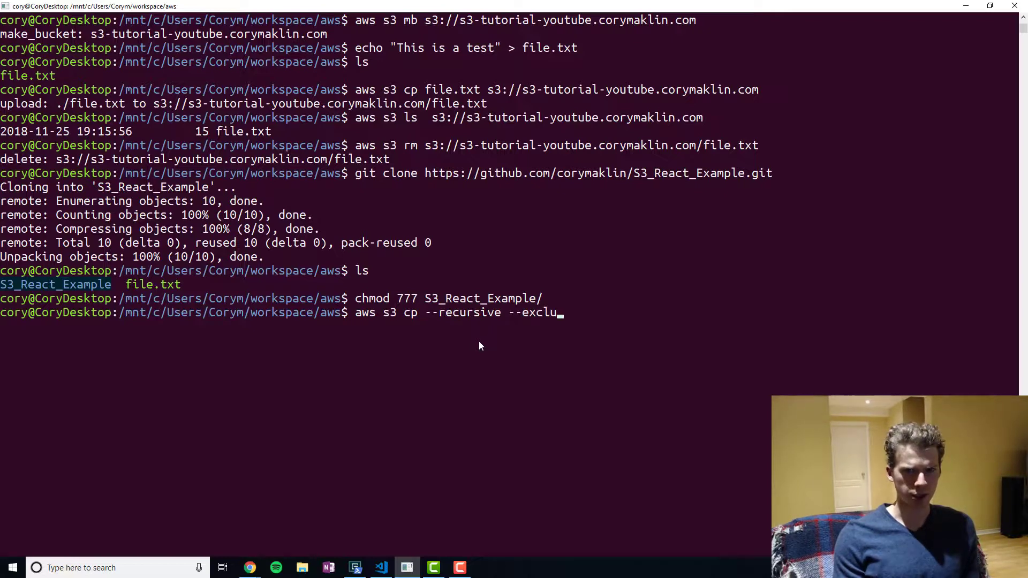
type("de \"no\"")
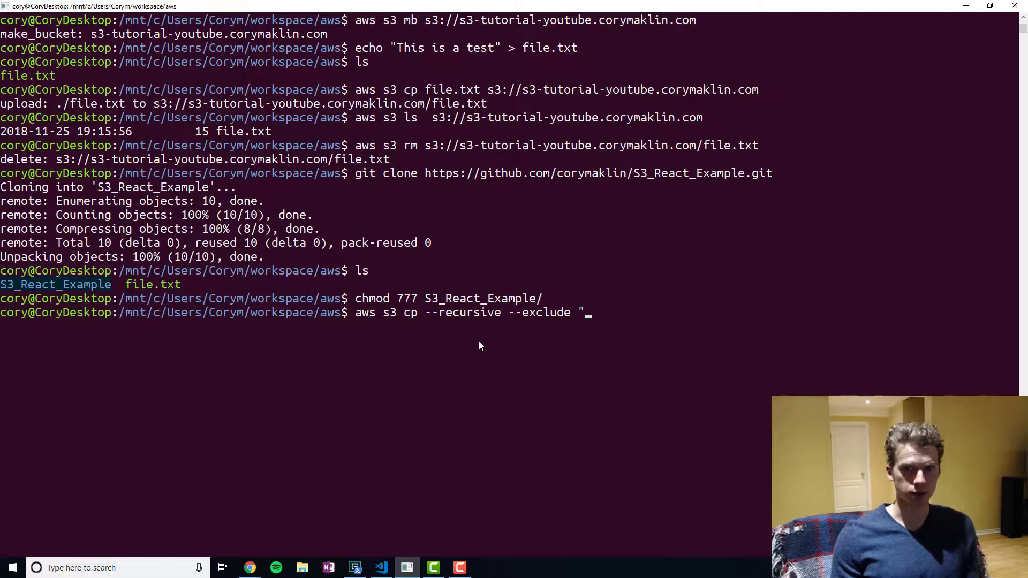
key("Left")
type("node_modules/\"")
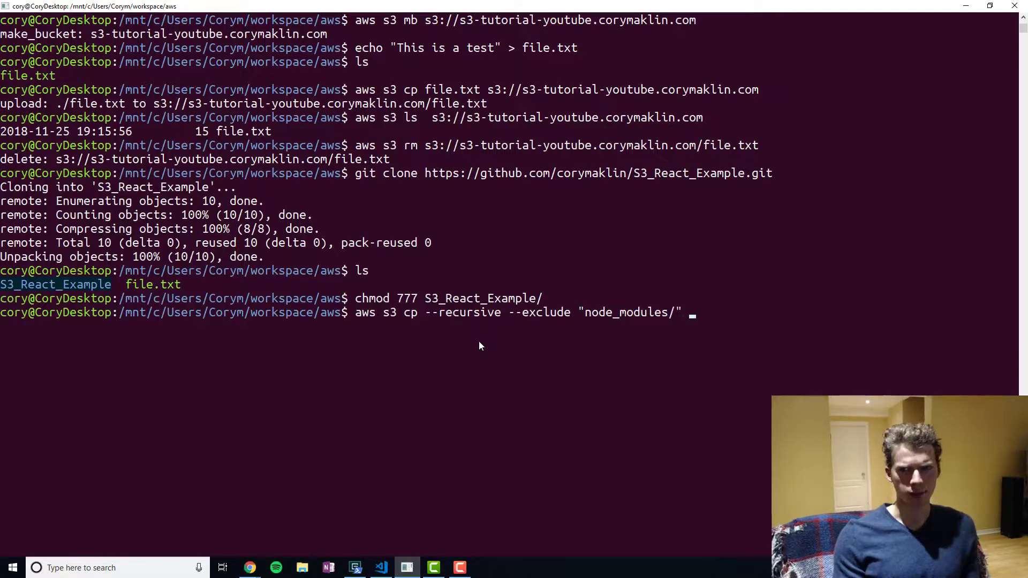
type(" --excluse")
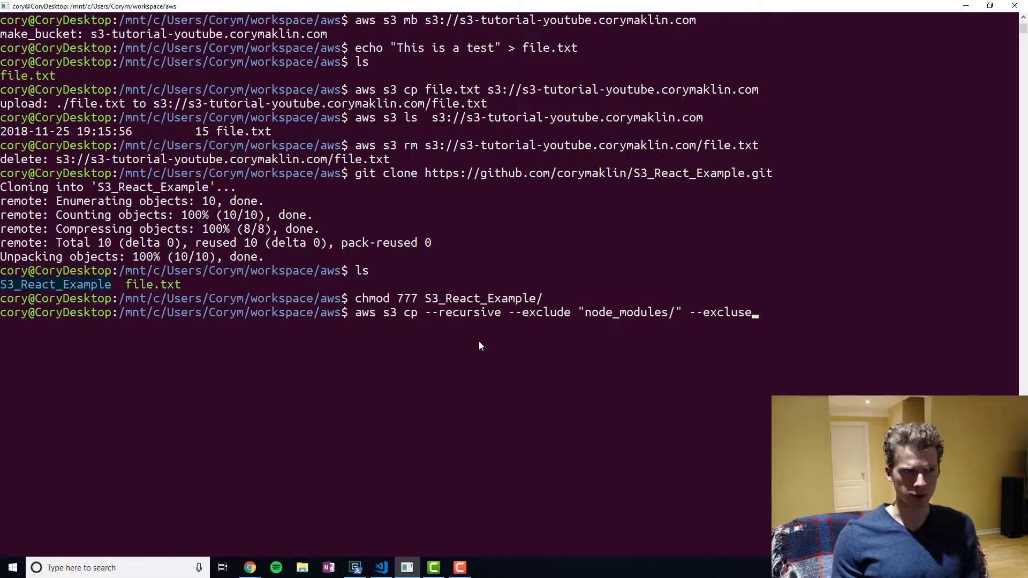
type(" \".git/")
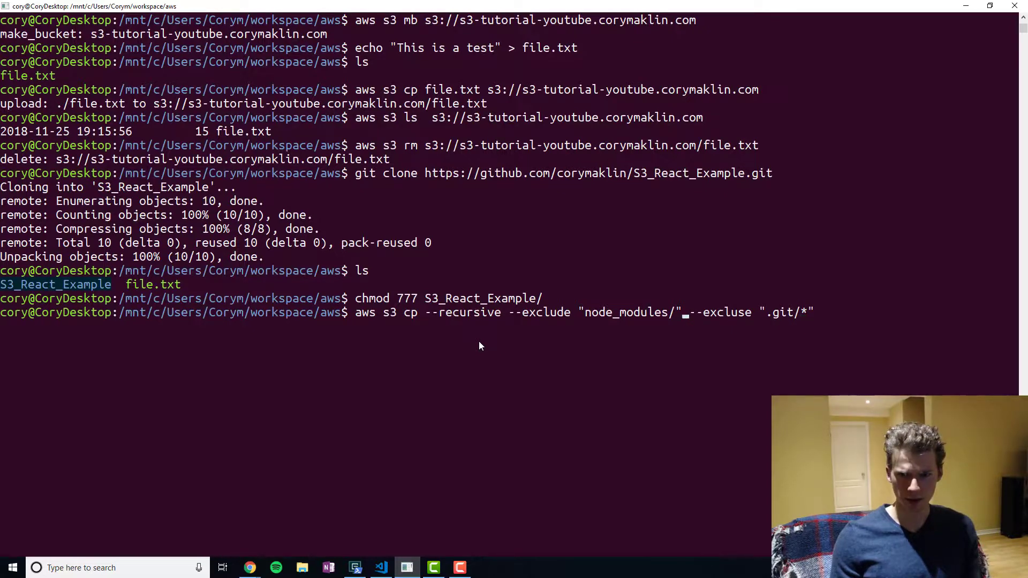
type("*\"")
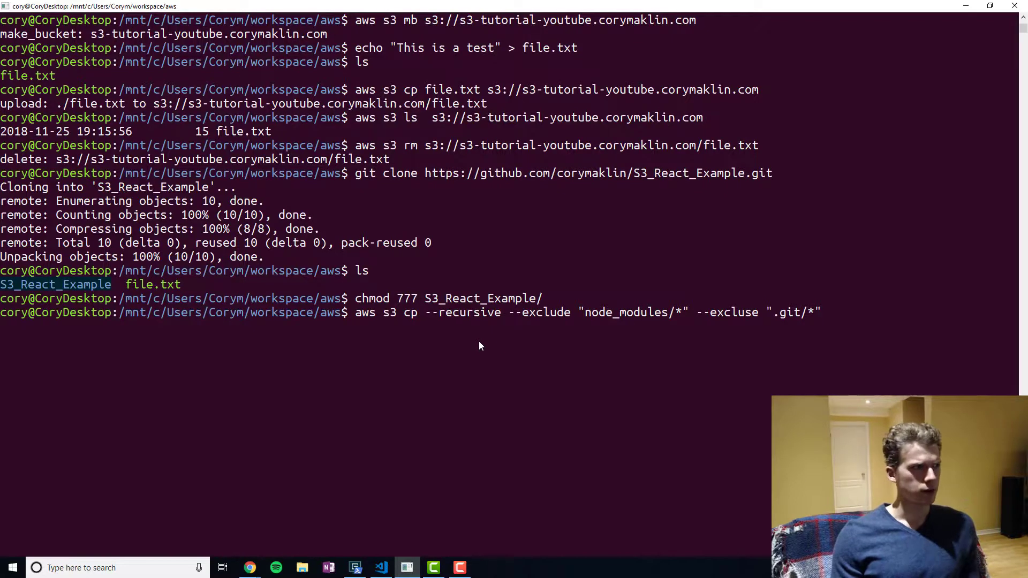
- Add S3_React_Example as the source folder of the aws s3 cp command
type(" S#+")
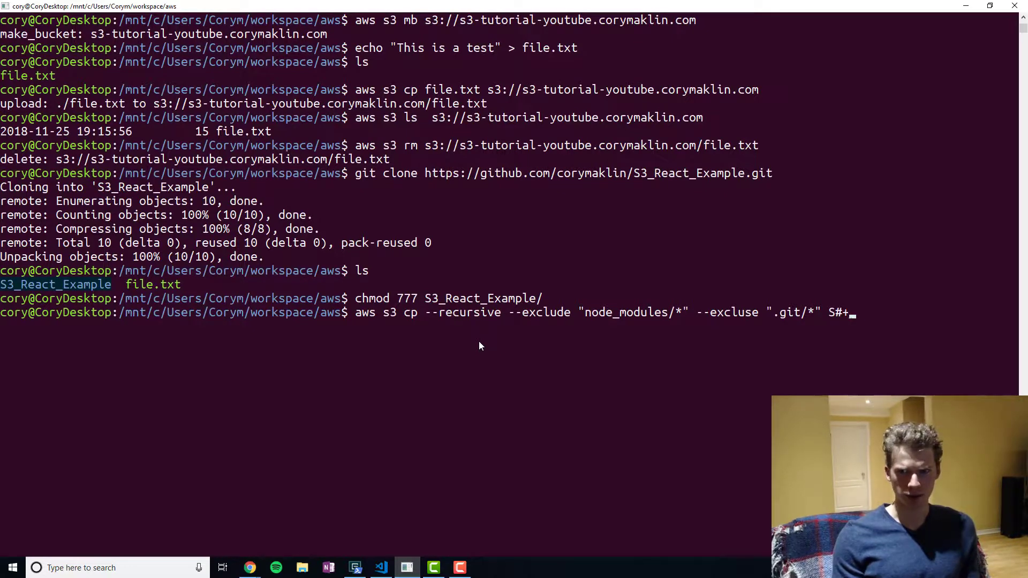
key("BackSpace")
key("BackSpace")
type("3_REACT_")
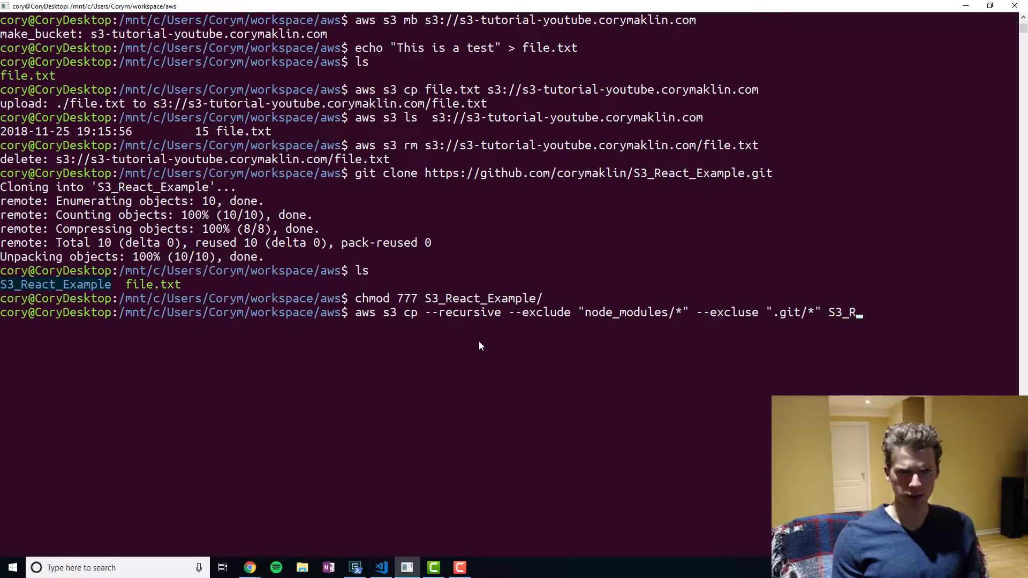
key("BackSpace")
key("BackSpace")
key("BackSpace")
key("BackSpace")
key("BackSpace")
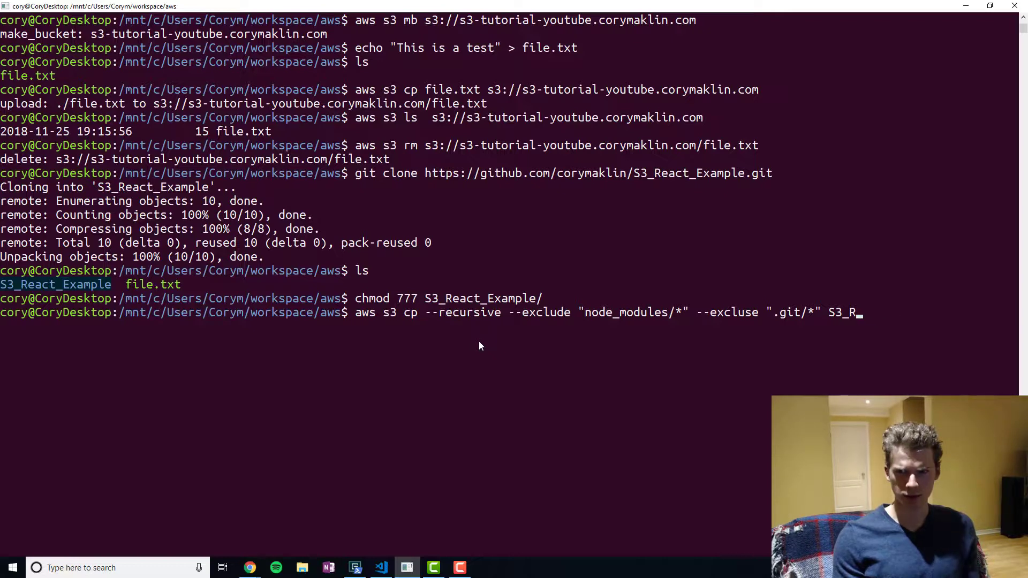
type("eact_Example")
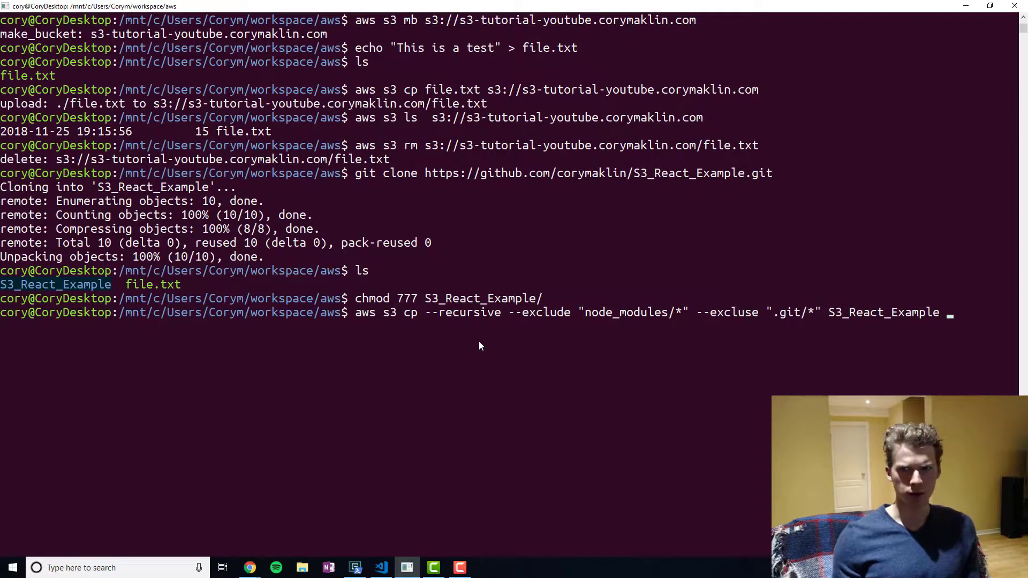
- Copy the s3-tutorial-youtube bucket URL from the earlier aws s3 mb command, append it as the copy destination, and run the command
scroll(496, 220, "up", 2)
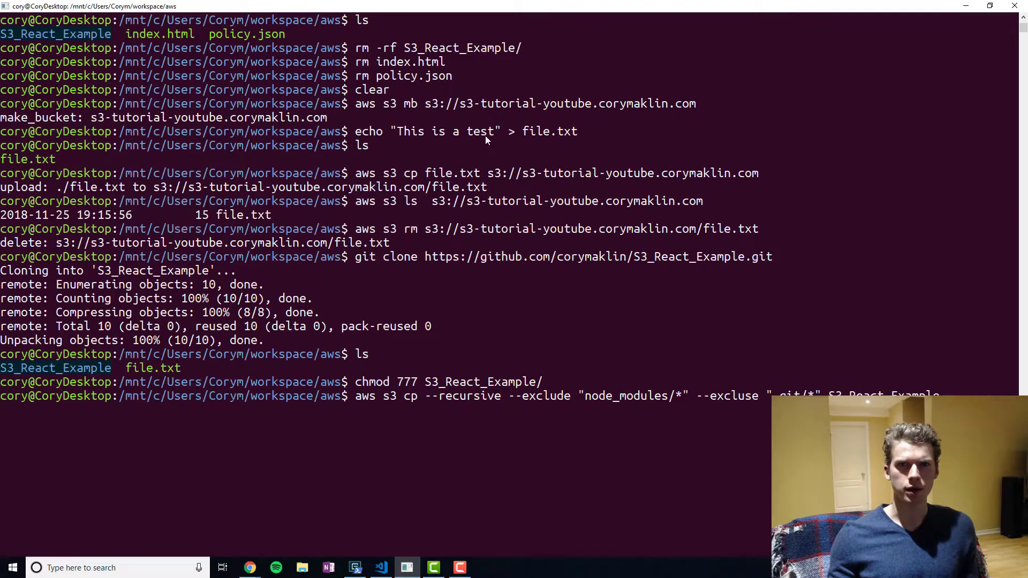
left_click_drag(427, 103, 693, 105)
key("ctrl+c")
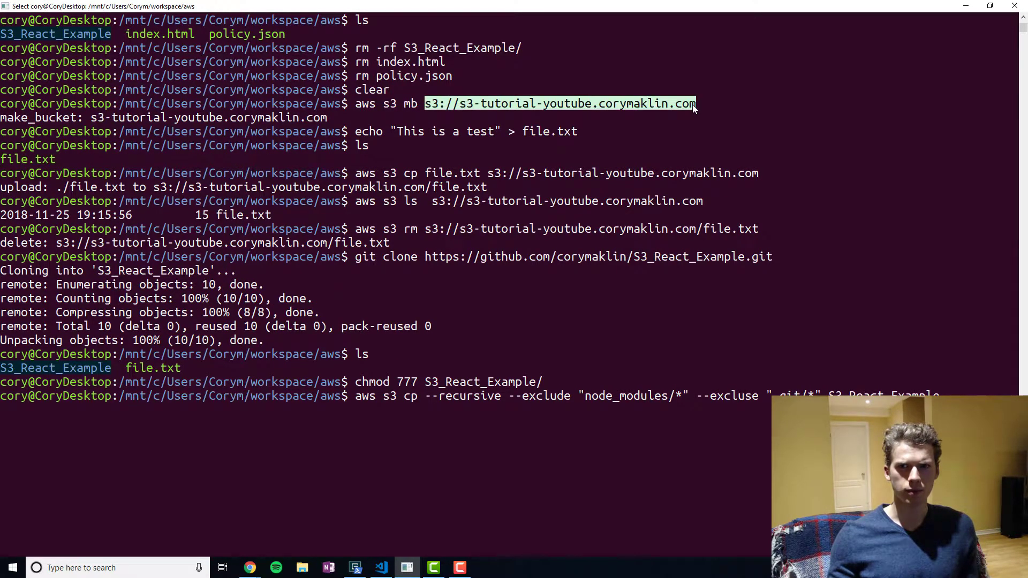
right_click(700, 155)
right_click(994, 368)
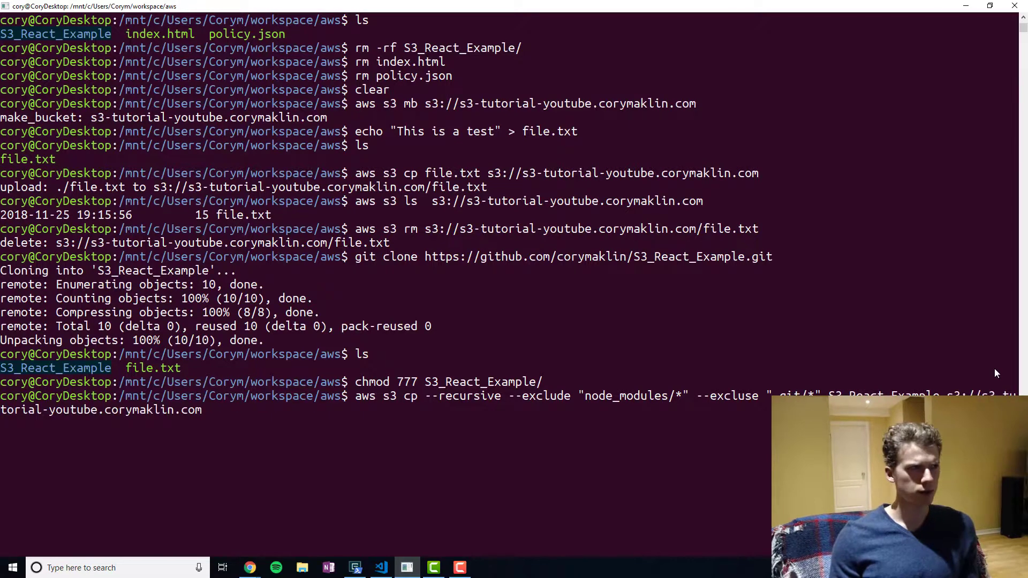
key("Return")
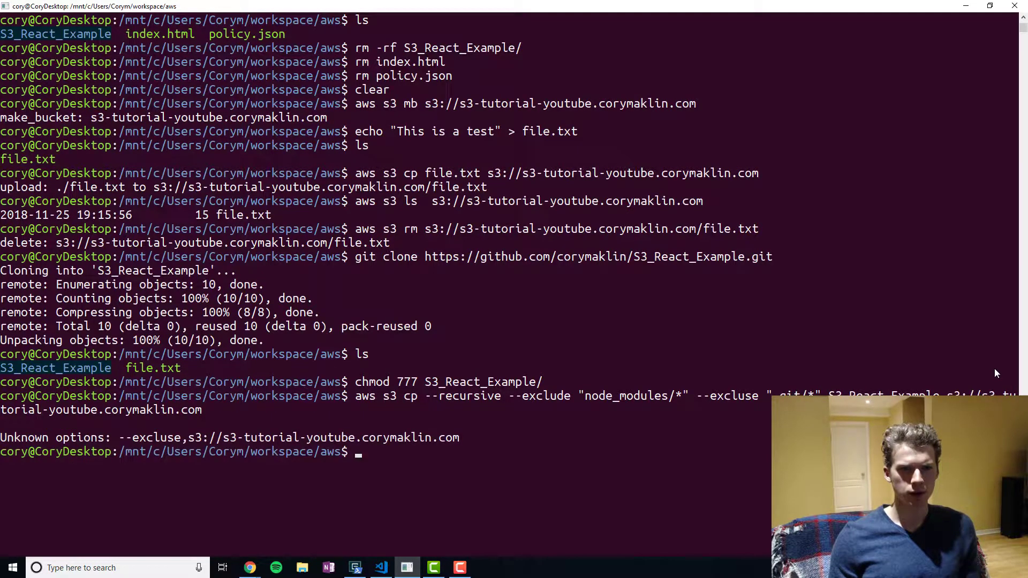
- Recall the aws s3 cp command, correct the misspelled --excluse option to --exclude, and run it again
key("Up")
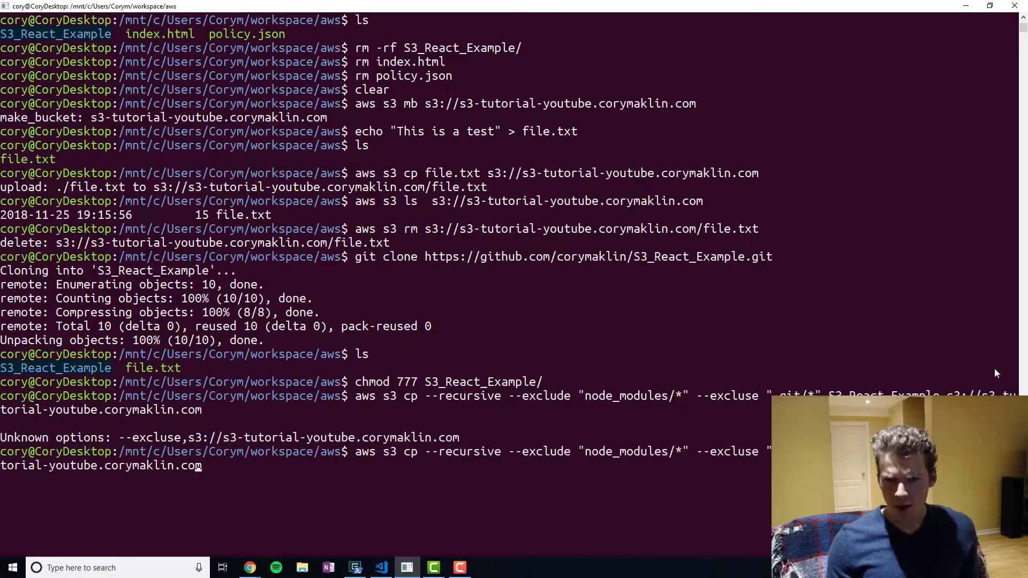
key("Left")
key("Left")
key("Left")
key("Left")
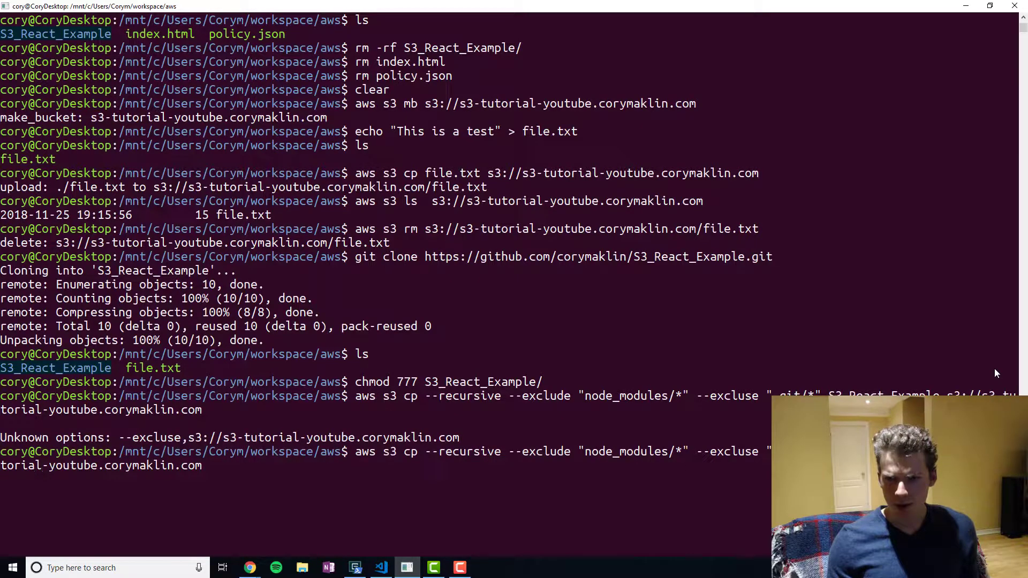
key("BackSpace")
key("BackSpace")
type("de")
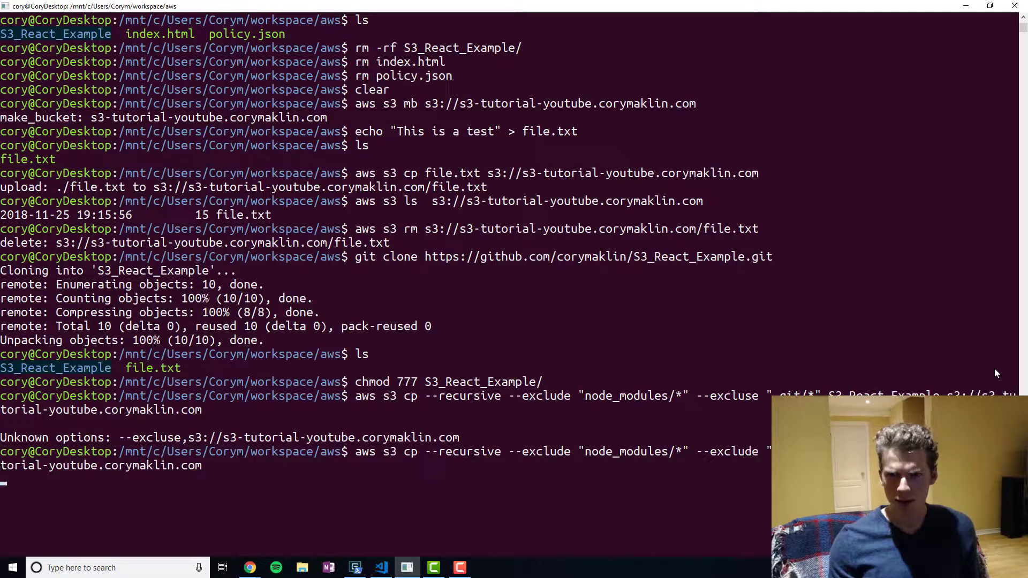
key("Return")
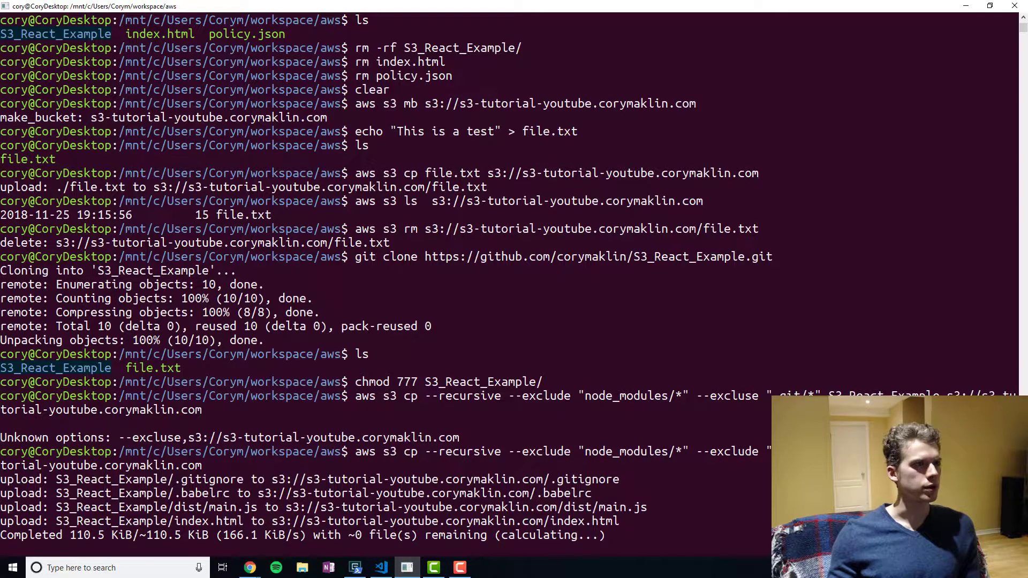
- Switch to the S3 Management Console in Chrome, refresh the bucket list, and open the s3-tutorial-youtube bucket to examine its files
key("alt+Tab")
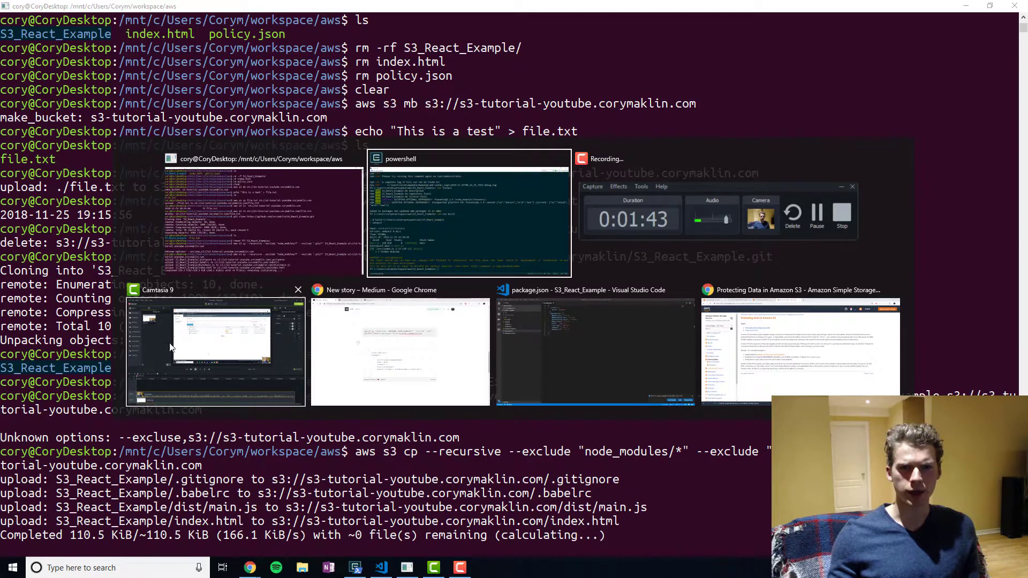
key("Tab")
key("Tab")
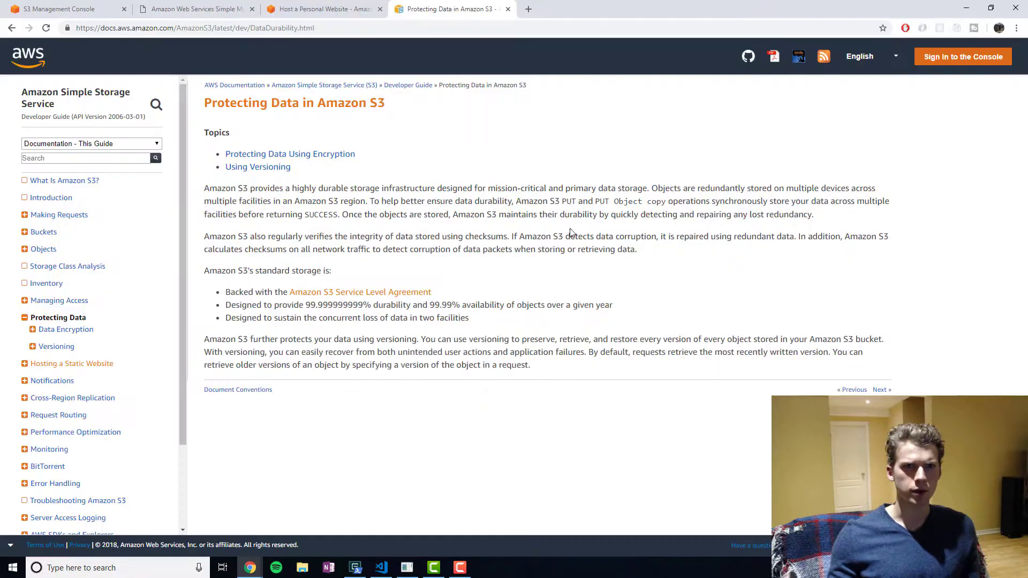
left_click(57, 11)
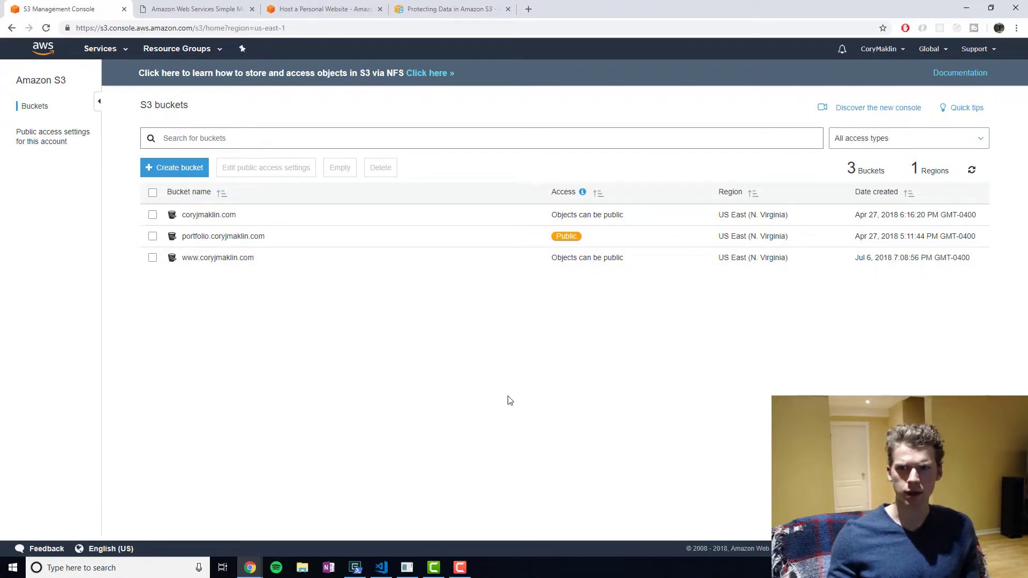
key("F5")
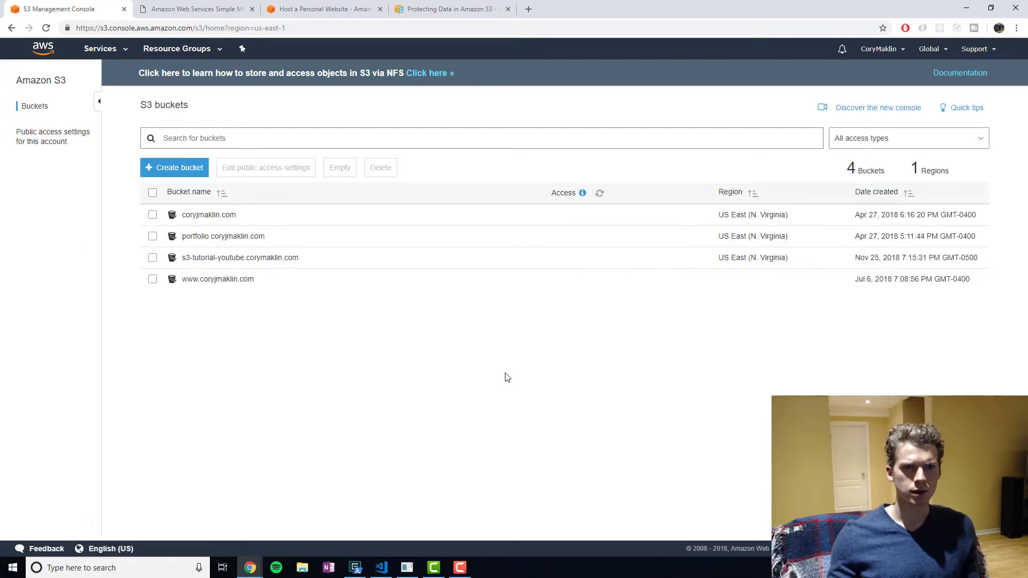
left_click(239, 259)
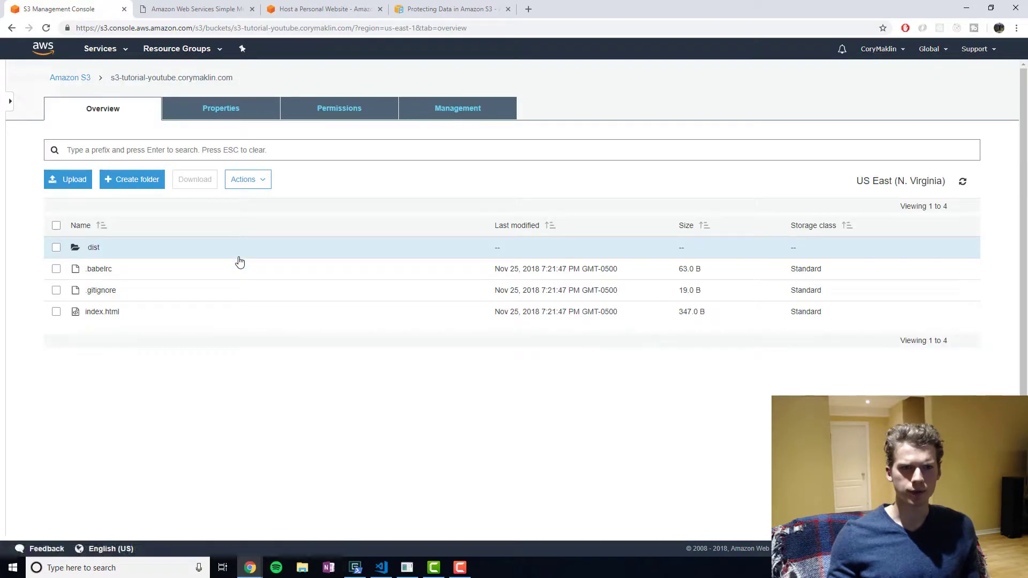
- Return to the Bash terminal and check the progress of the recursive upload
key("alt+Tab")
key("alt+Tab")
key("alt+Tab")
key("alt+Tab")
key("alt+Tab")
key("alt+Tab")
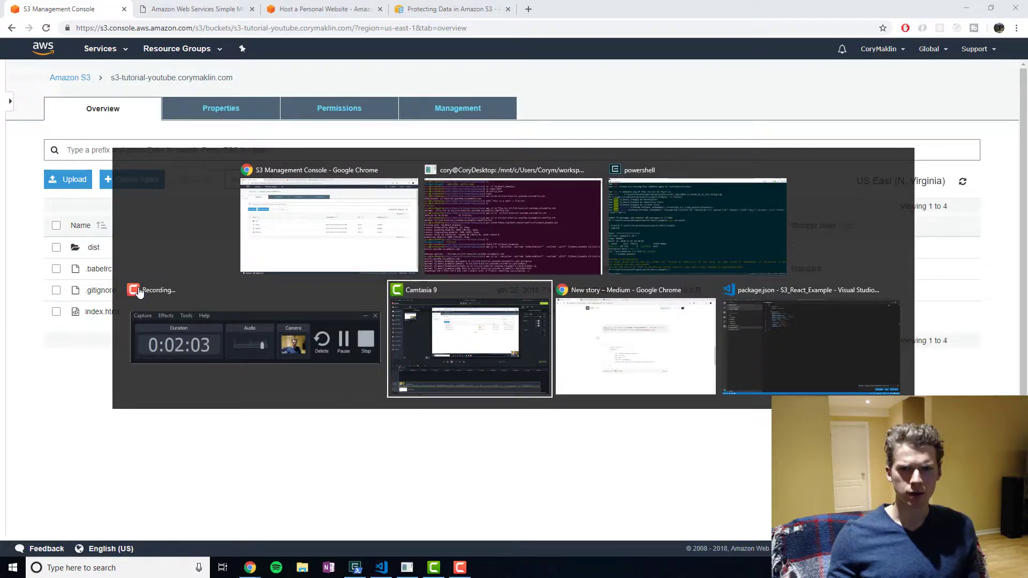
key("alt+Tab")
key("alt+Tab")
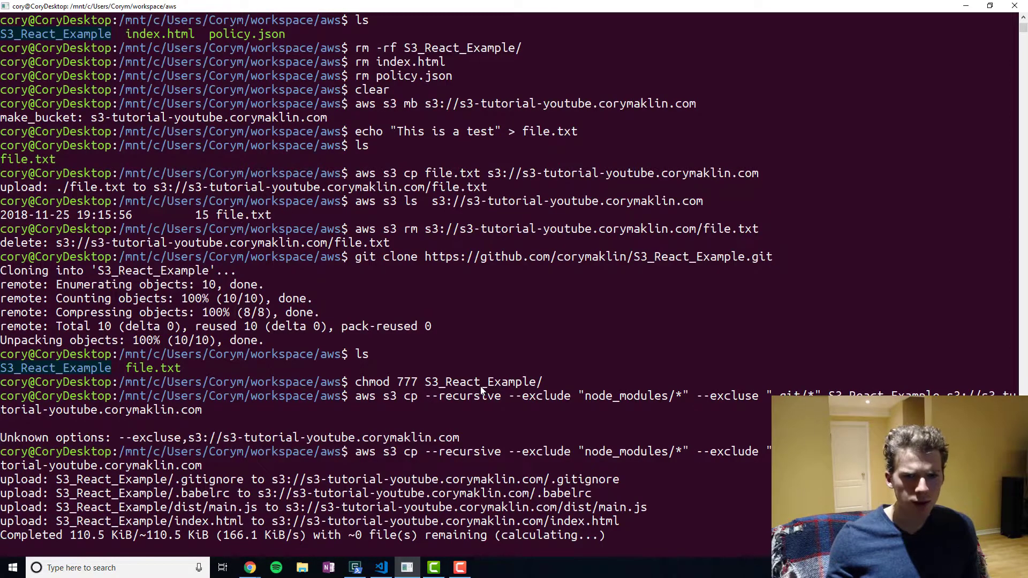
key("alt+Tab")
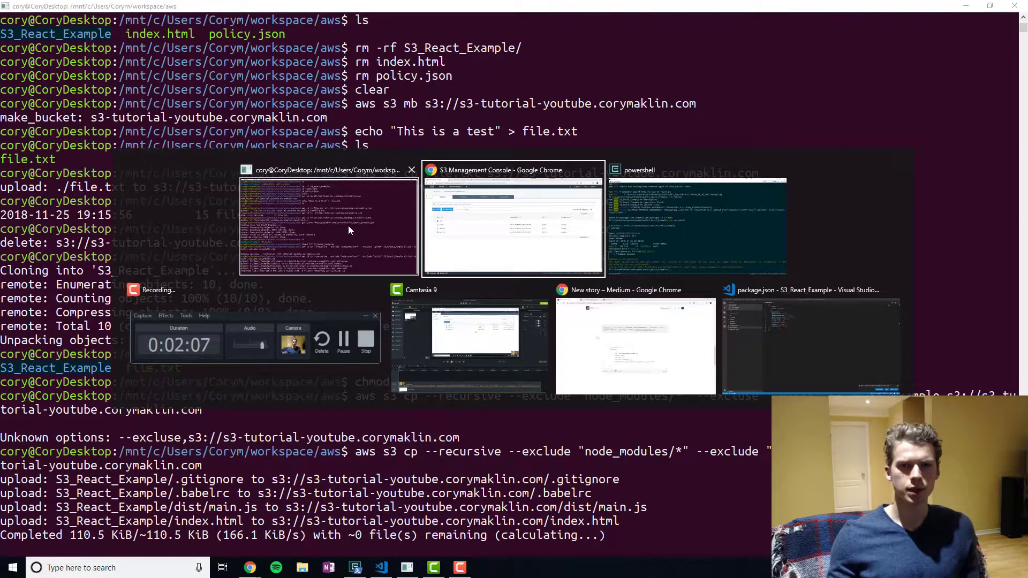
left_click(287, 229)
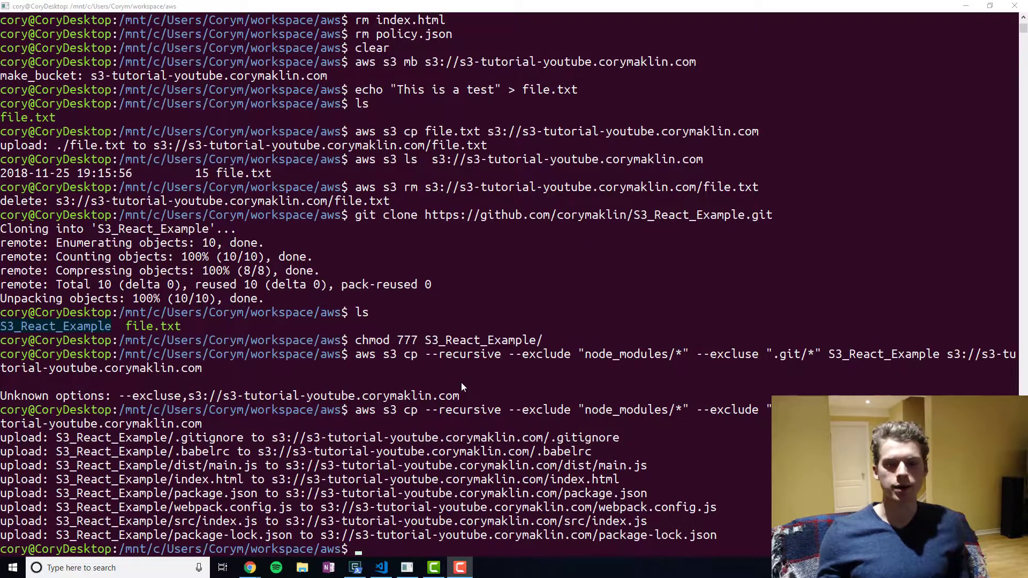
- Switch to the S3 Management Console in Chrome and refresh the s3-tutorial-youtube bucket to examine the uploaded files
key("alt+Tab")
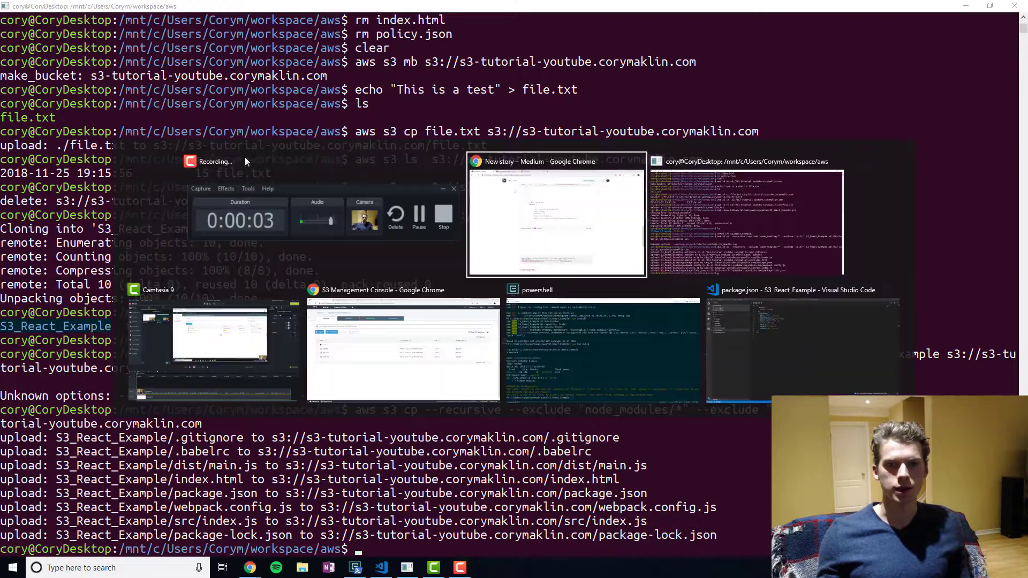
left_click(437, 373)
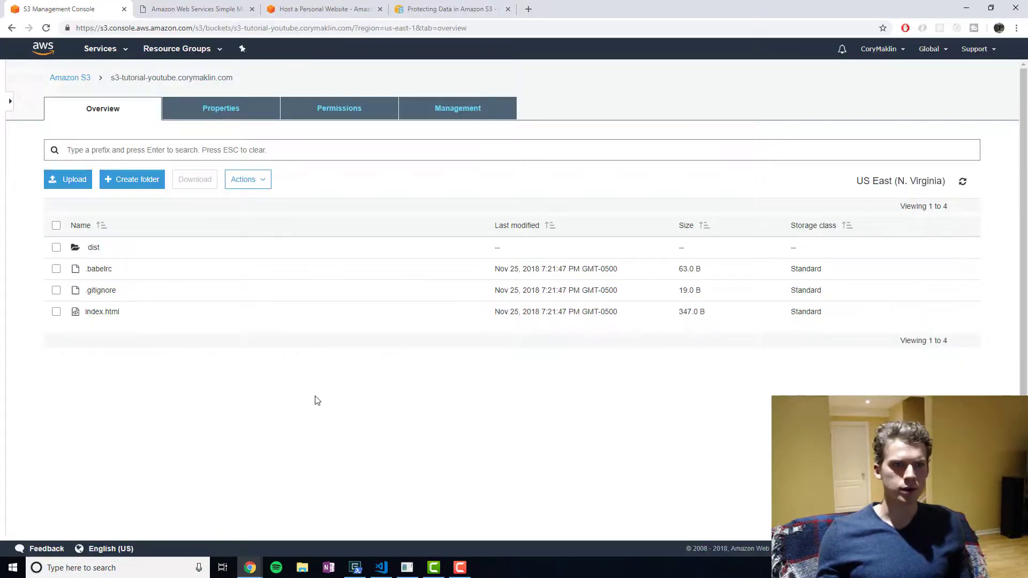
key("F5")
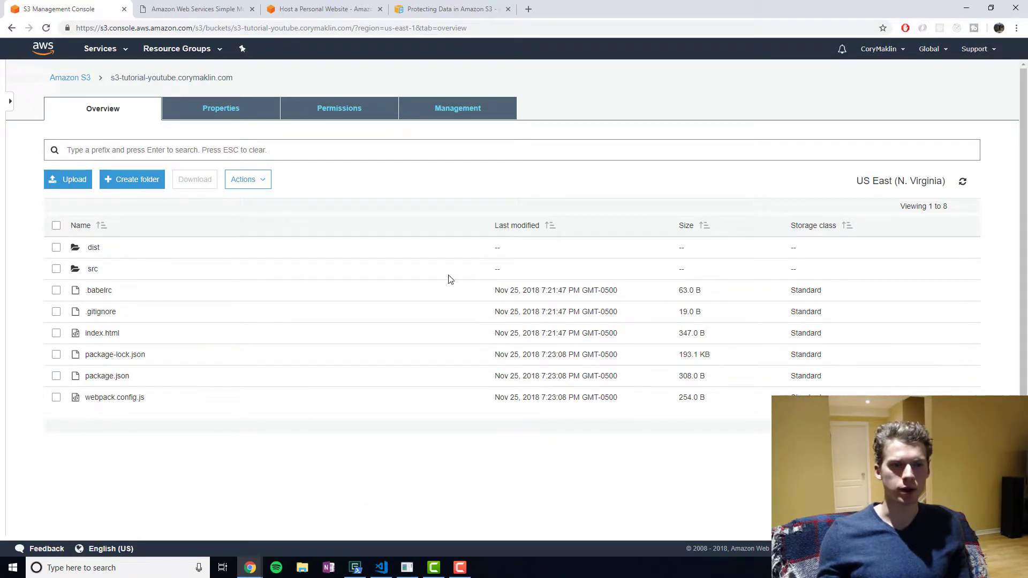
- Return to the Bash terminal, open a new policy.json in Visual Studio Code with the code command, and save the empty file
key("alt+Tab")
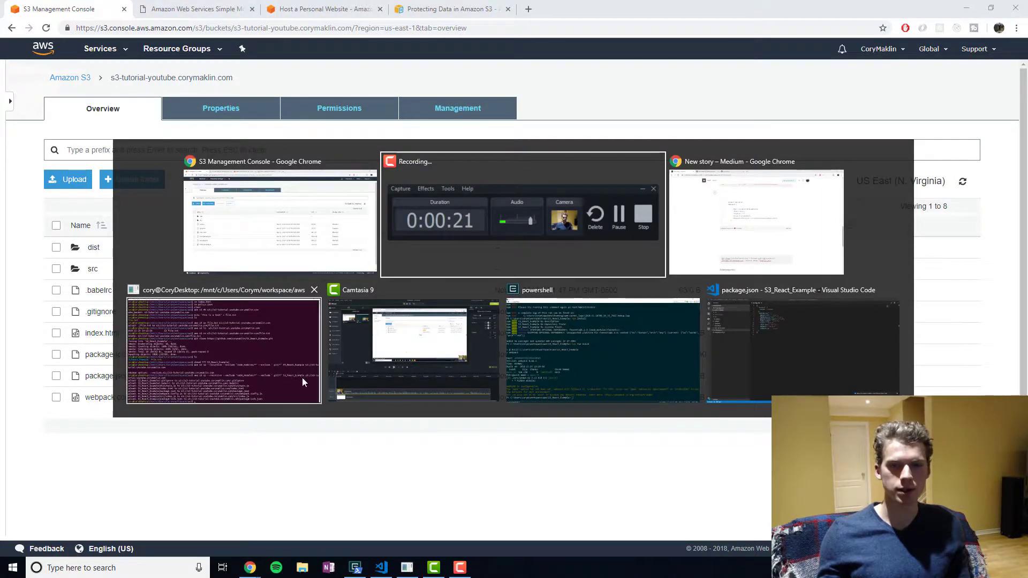
left_click(208, 362)
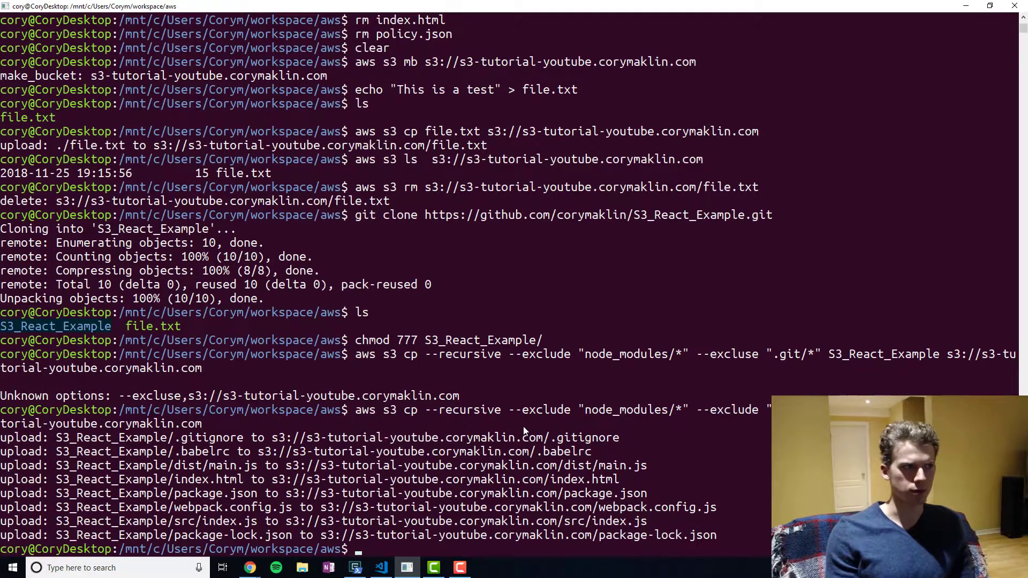
type("code")
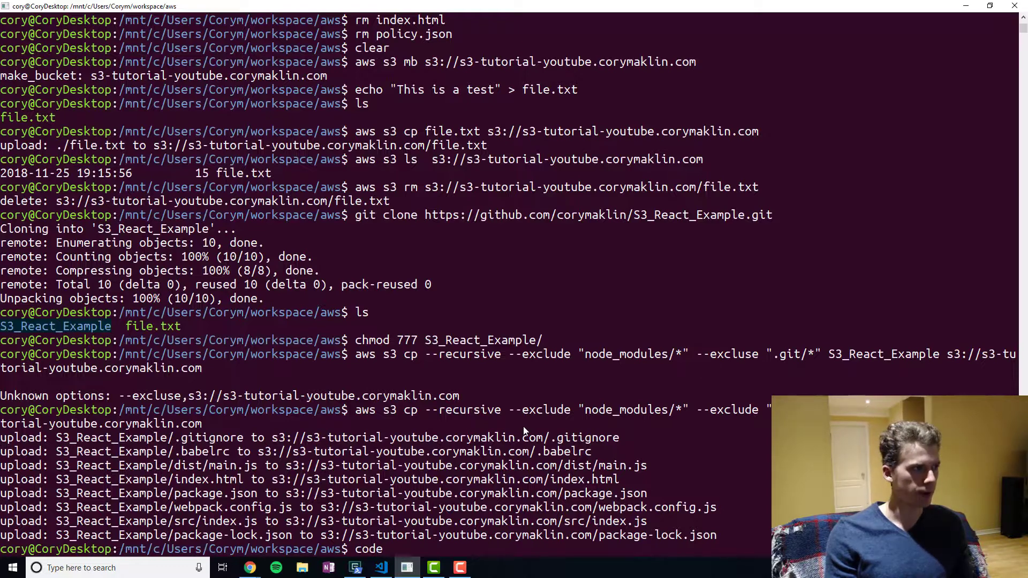
type("polui")
key("BackSpace")
key("BackSpace")
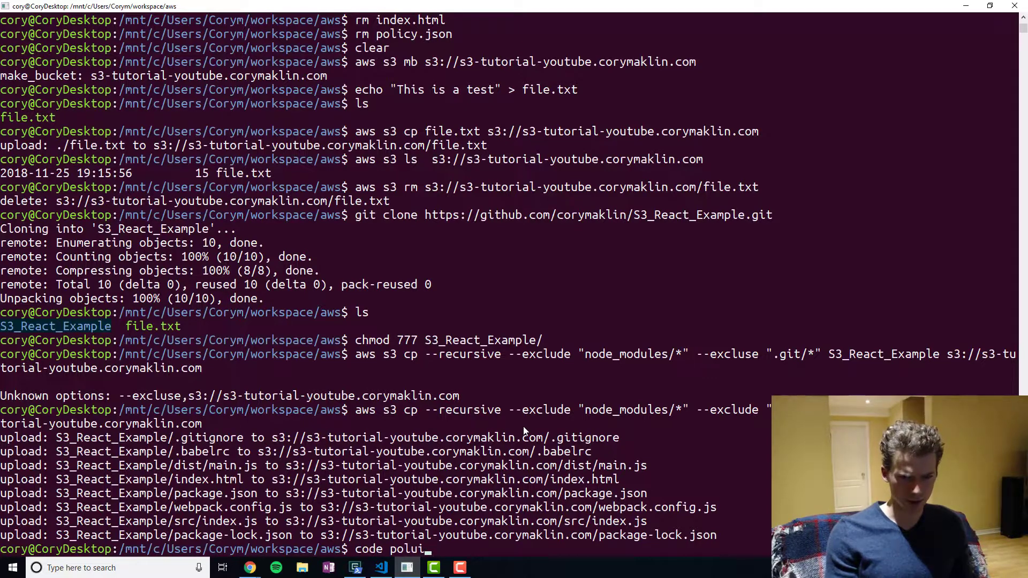
type("icy.json")
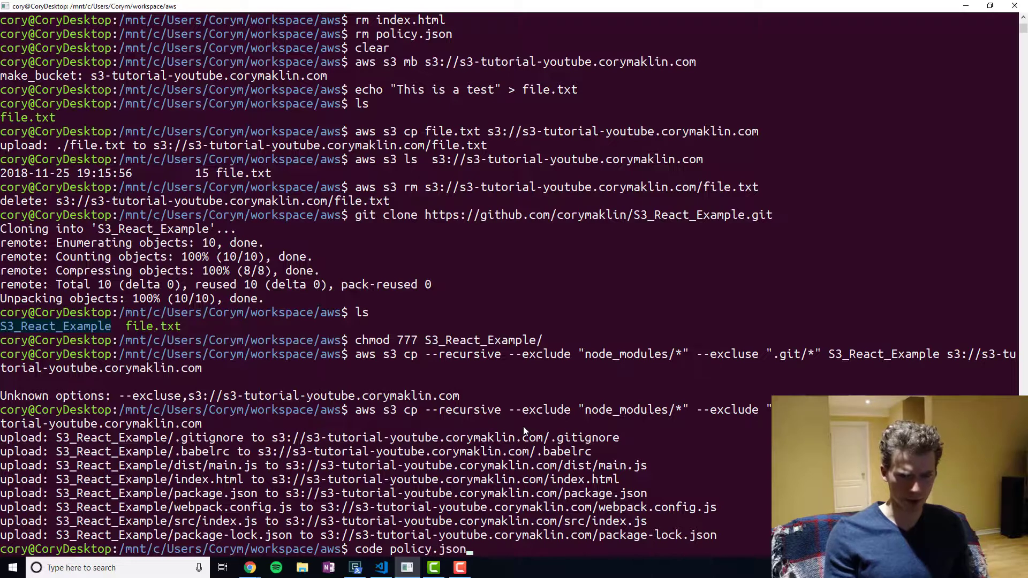
key("Return")
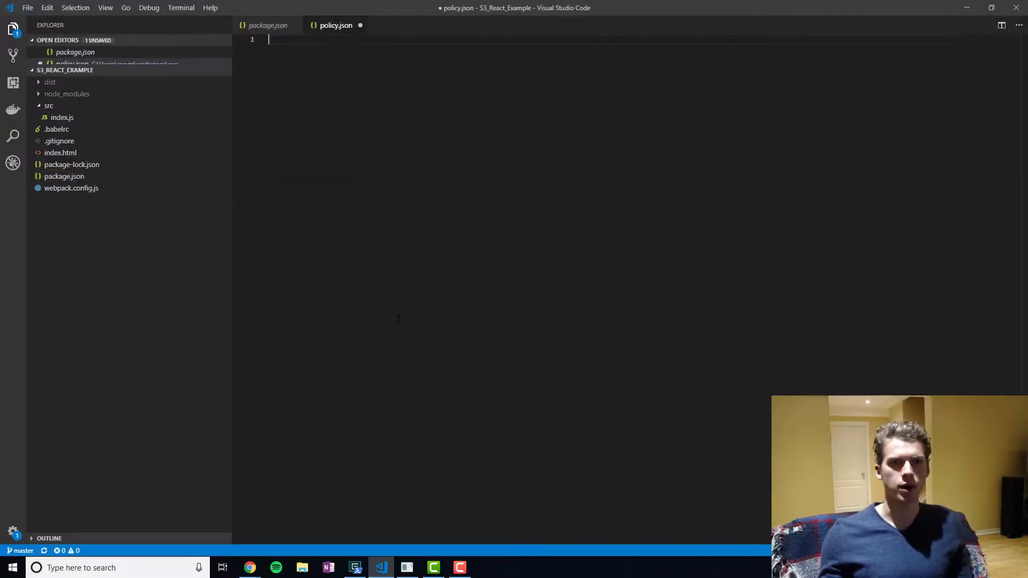
key("ctrl+s")
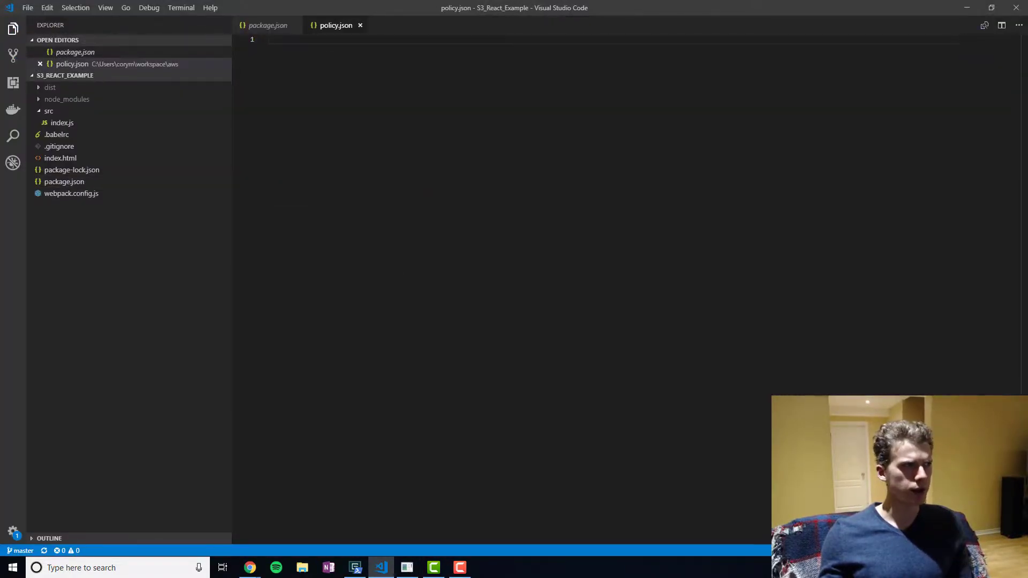
- Paste the PublicReadForGetBucketObjects policy from the policy.json page in Chrome into the empty file, allowing everyone s3:GetObject on all objects in the s3-tutorial-youtube bucket
left_click(250, 567)
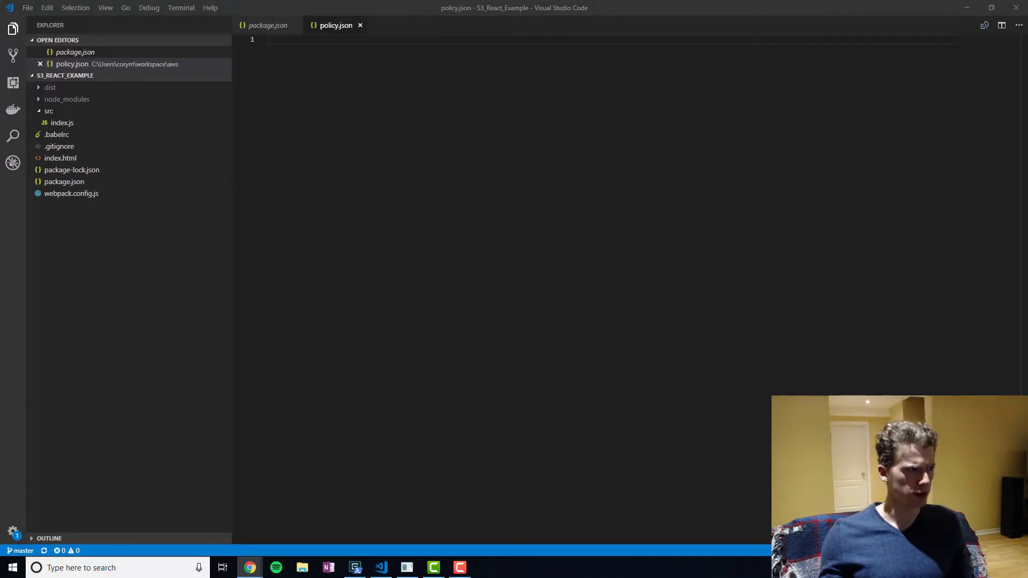
left_click(371, 193)
type("{     \"Version\":\"2012-10-17\",     \"Statement\":[         {             \"Sid\":\"PublicReadForGetBucketObjects\",             \"Effect\":\"Allow\",             \"Principal\": \"*\",             \"Action\":[\"s3:GetObject\"],             \"Resource\":[\"arn:aws:s3:::s3-tutorial-youtube.corymaklin.com/*\"]         }     ] }")
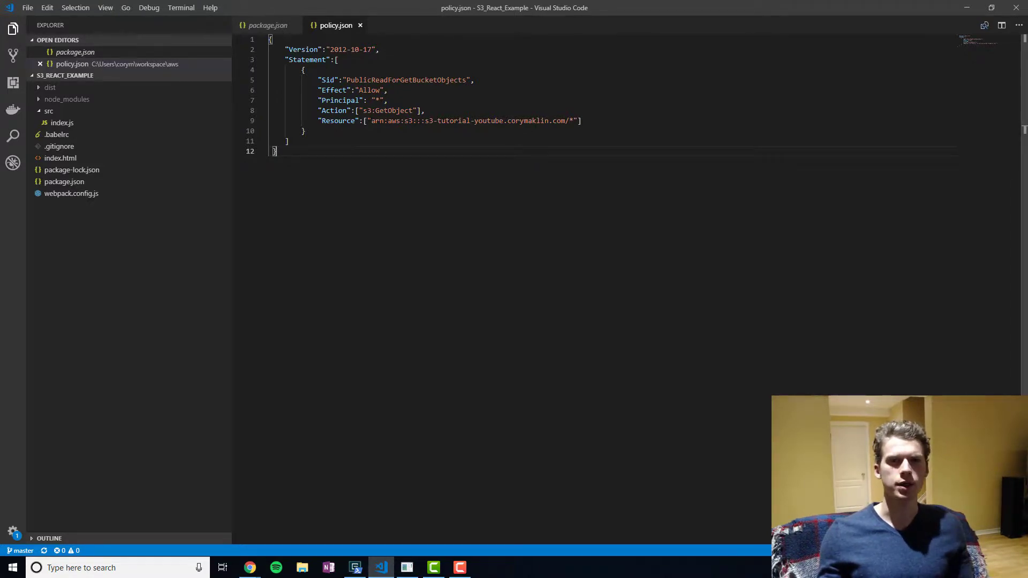
- Select the policy's Resource ARN, switch to the S3 console in Chrome, and copy the s3-tutorial-youtube bucket's ARN from the bucket list
left_click_drag(371, 120, 569, 121)
key("ctrl+c")
key("alt+Tab")
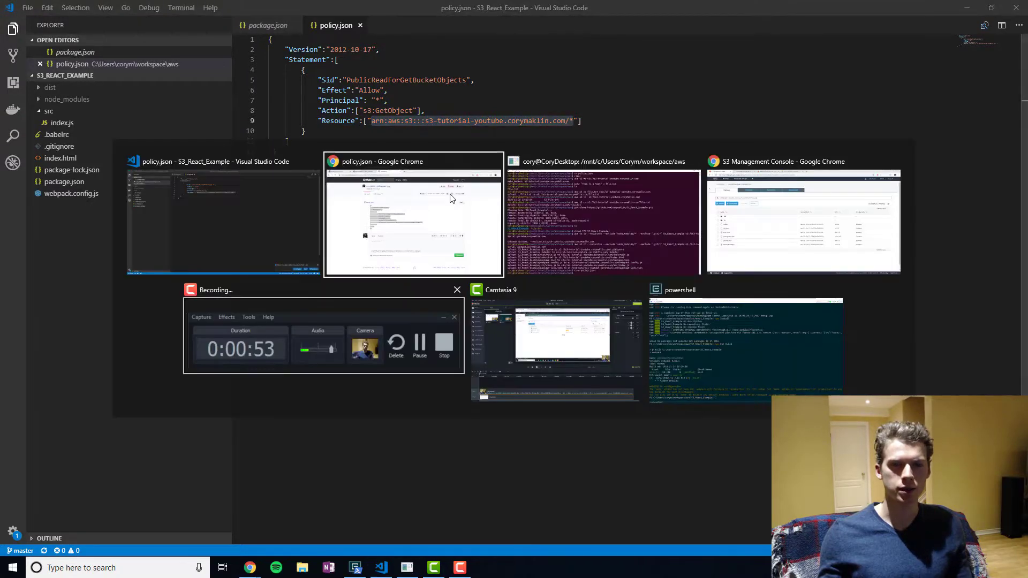
left_click(803, 219)
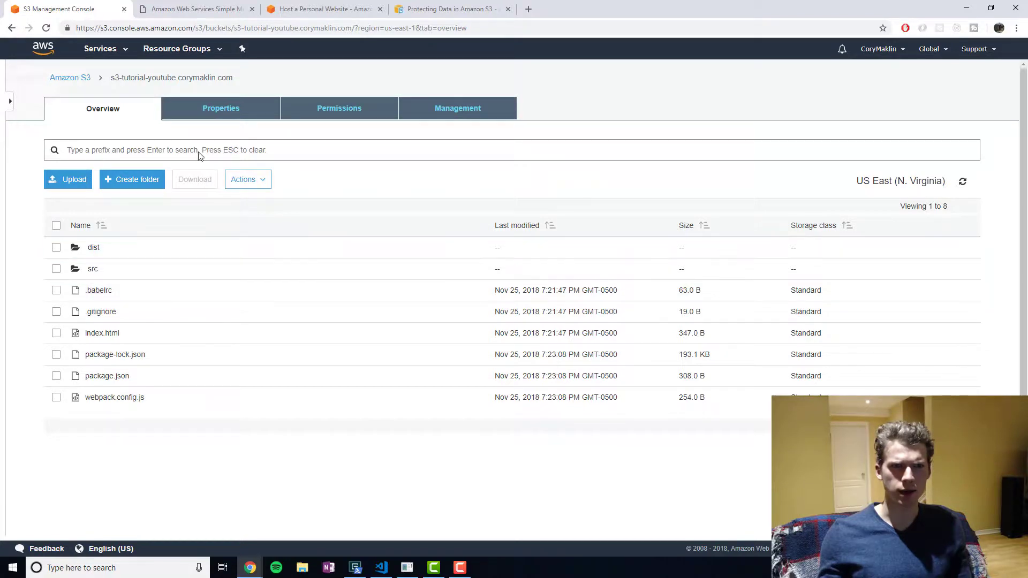
left_click(80, 79)
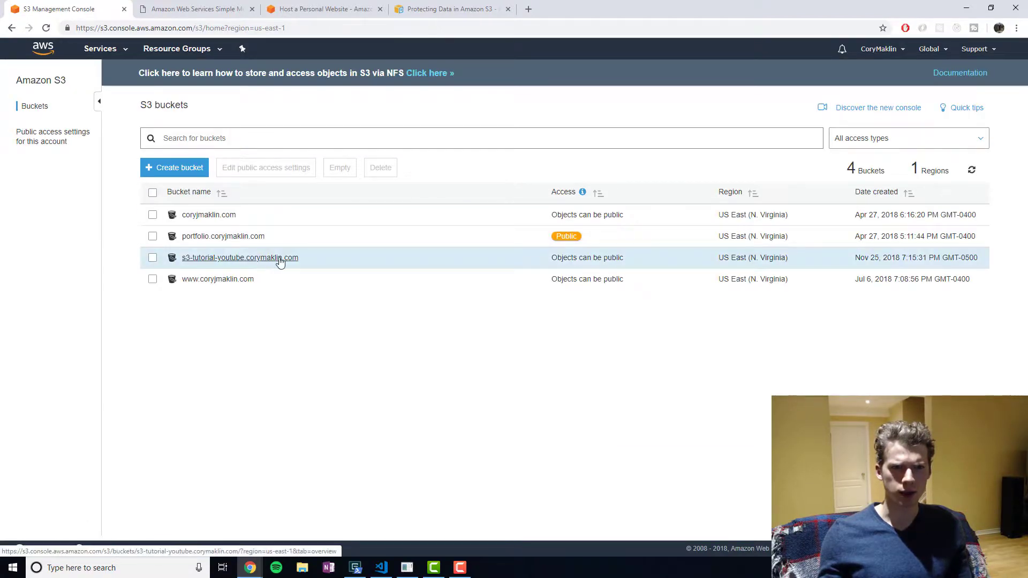
left_click(373, 259)
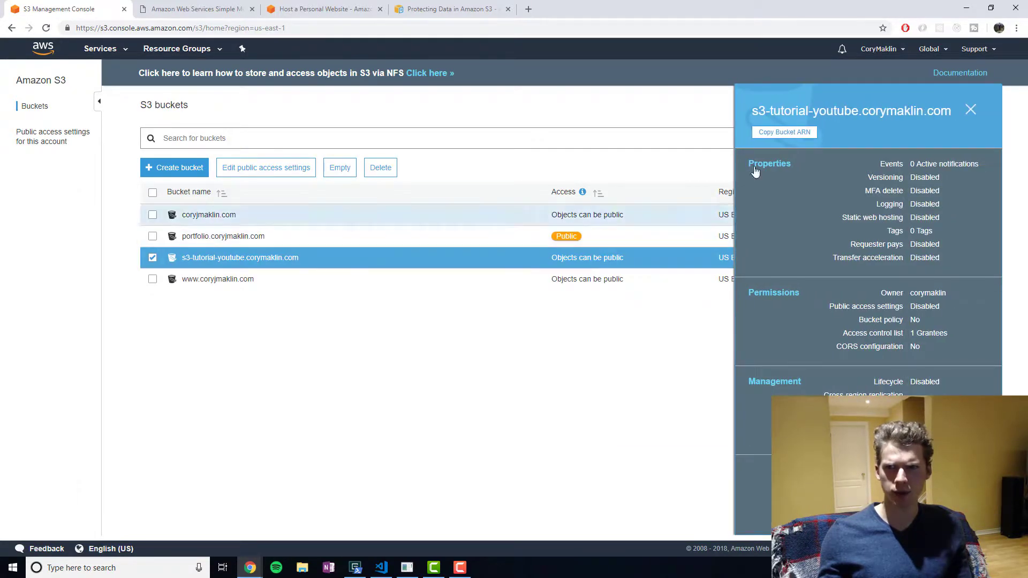
left_click(792, 141)
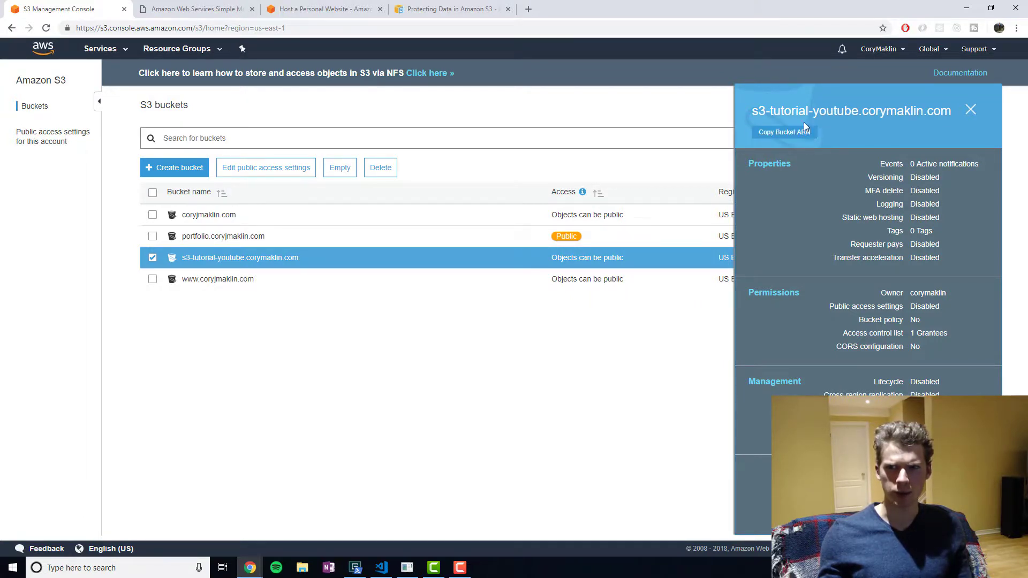
- Back in policy.json, paste the copied ARN below the policy, compare it with the Resource value and its /* suffix, and delete the pasted line
key("alt+Tab")
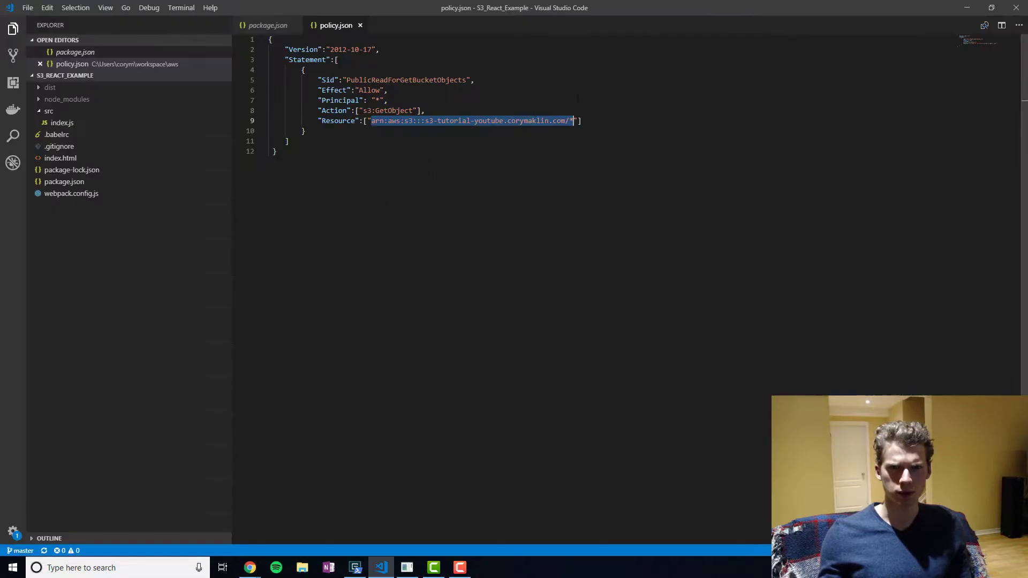
key("ctrl+v")
left_click(562, 155)
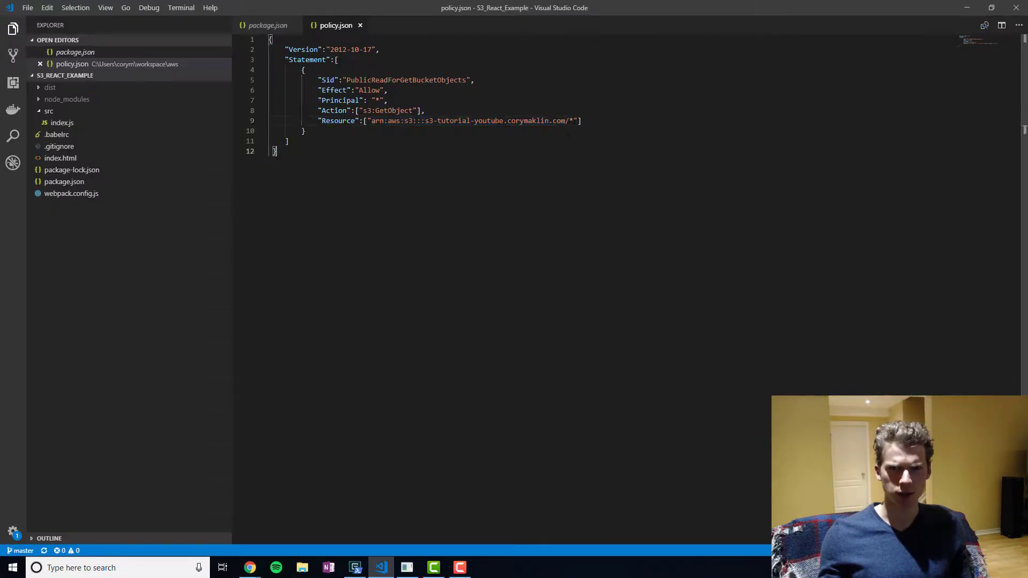
key("Return")
key("ctrl+v")
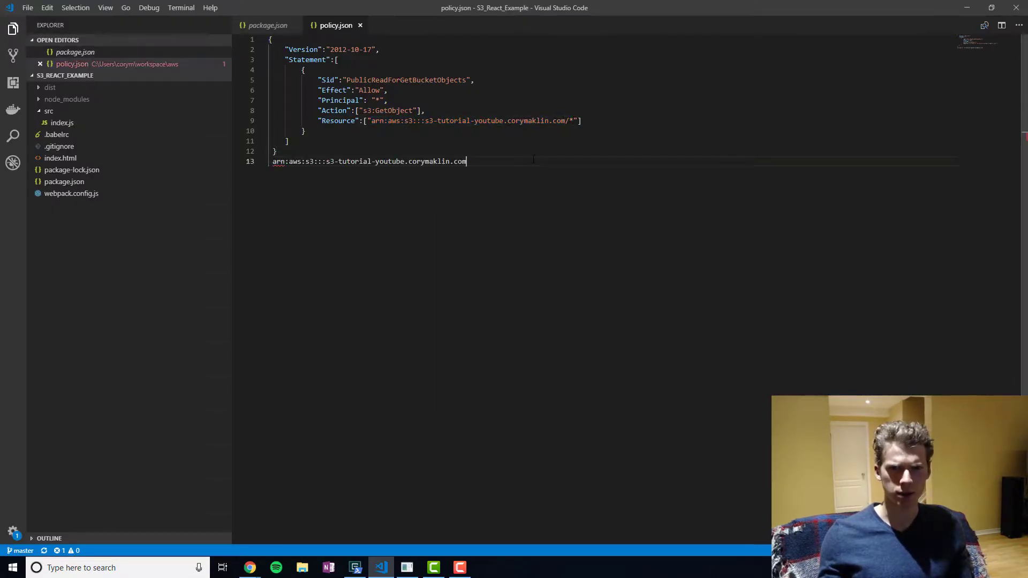
left_click_drag(468, 162, 215, 177)
key("BackSpace")
key("BackSpace")
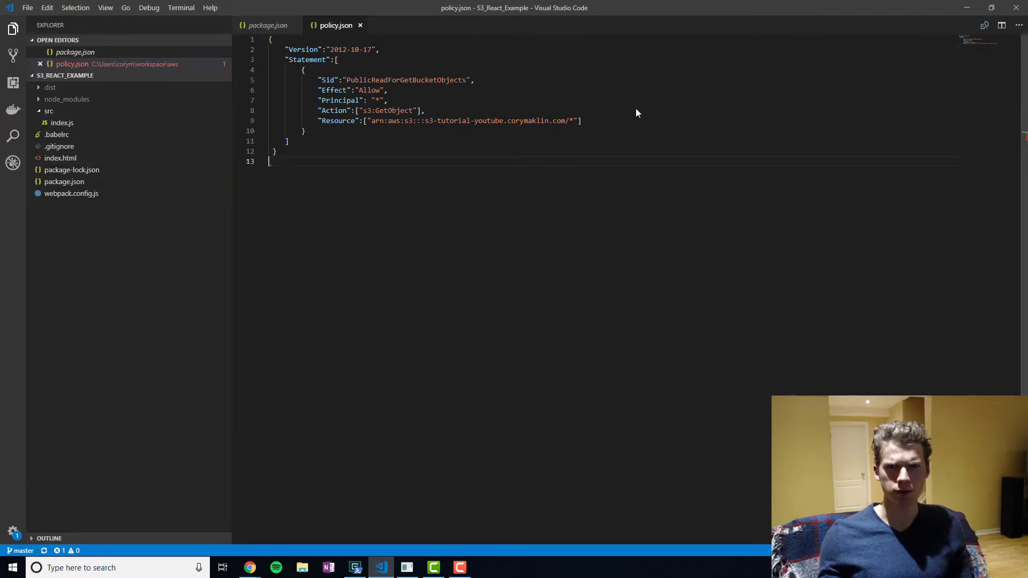
left_click_drag(565, 121, 580, 122)
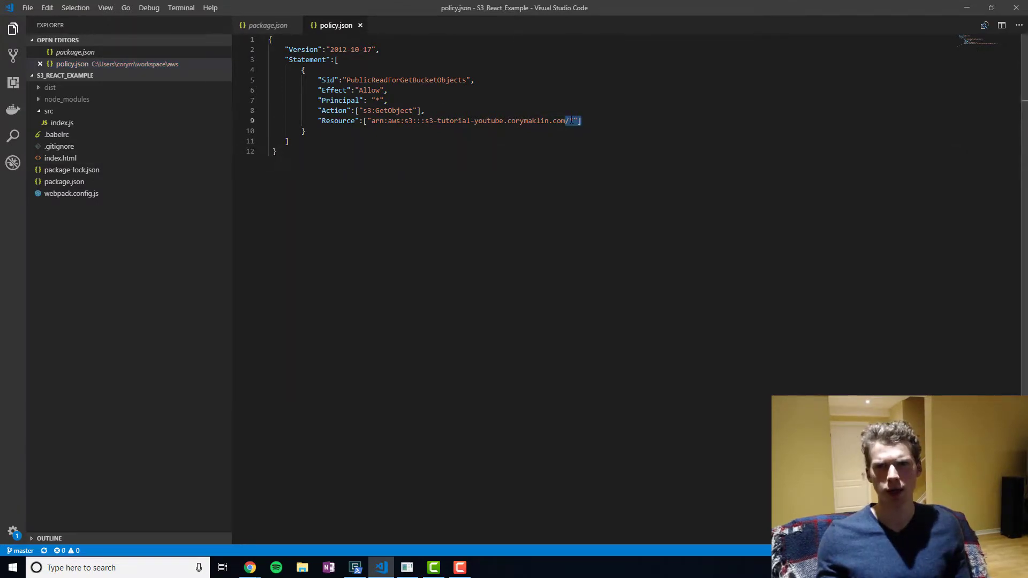
left_click(569, 121)
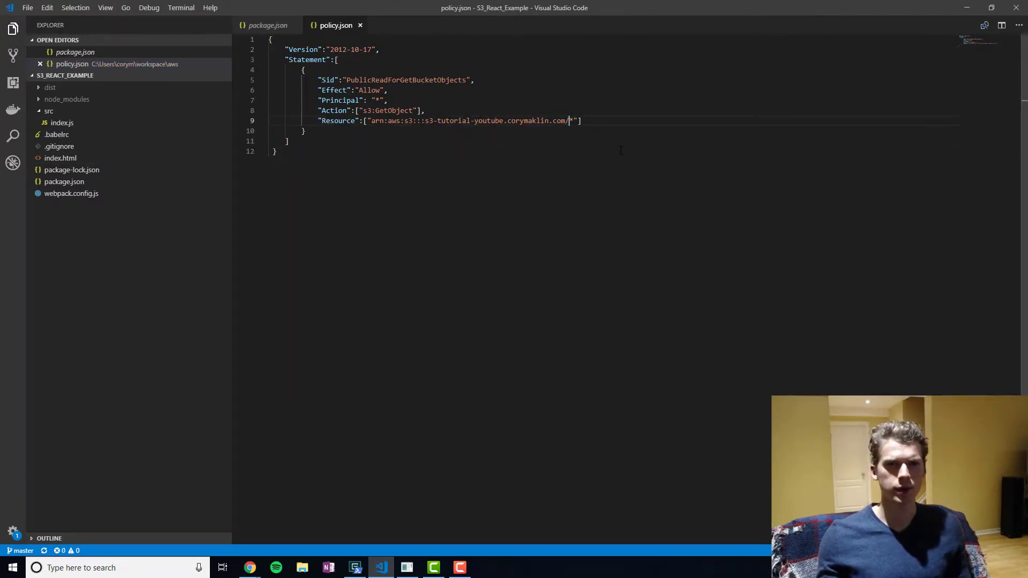
- Switch to the Bash terminal and apply policy.json to the s3-tutorial-youtube bucket with aws s3api put-bucket-policy
key("alt+Tab")
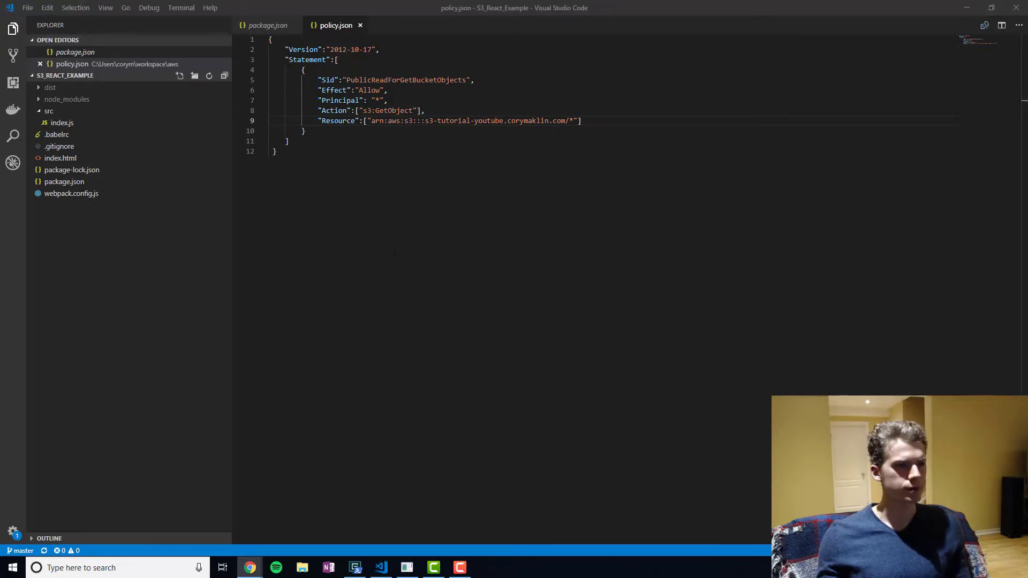
key("alt+Tab")
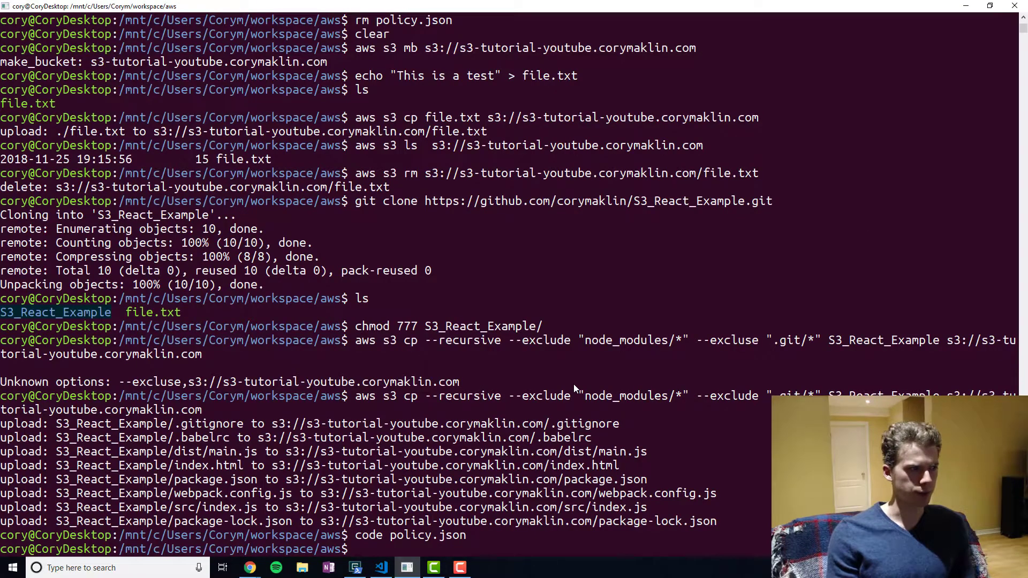
type("aws ")
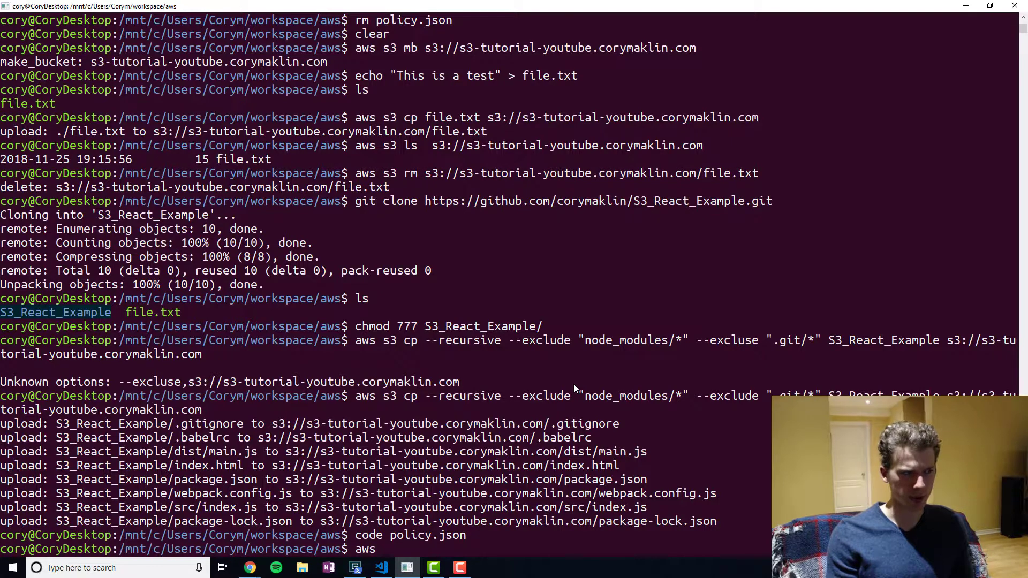
type("s3api")
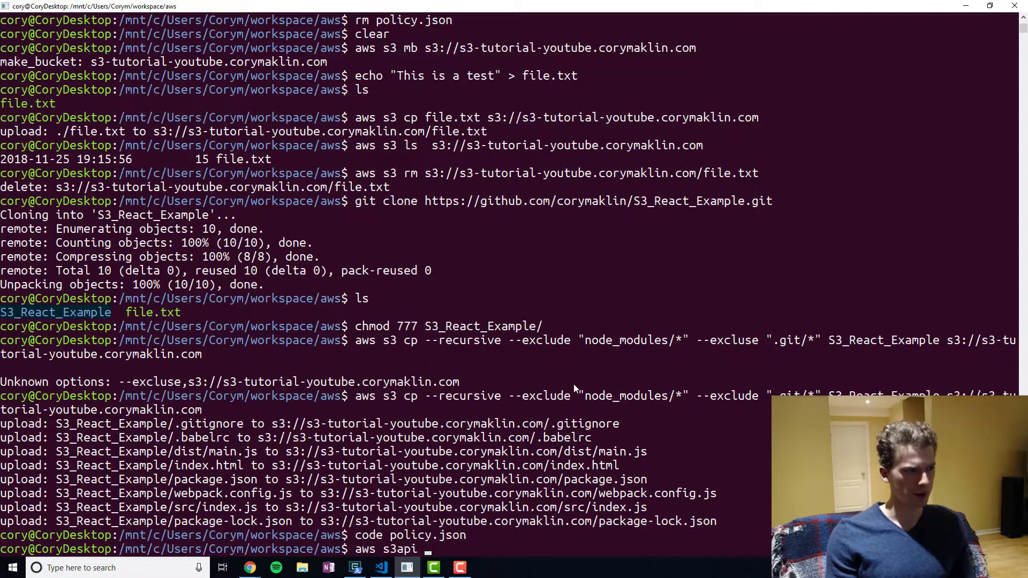
type(" put-buc")
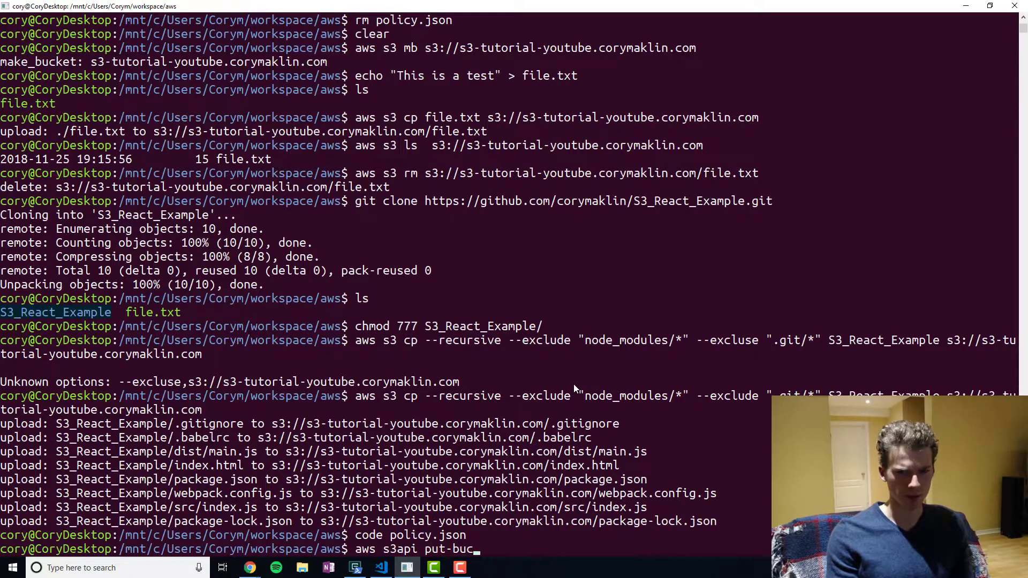
type("ket-policy")
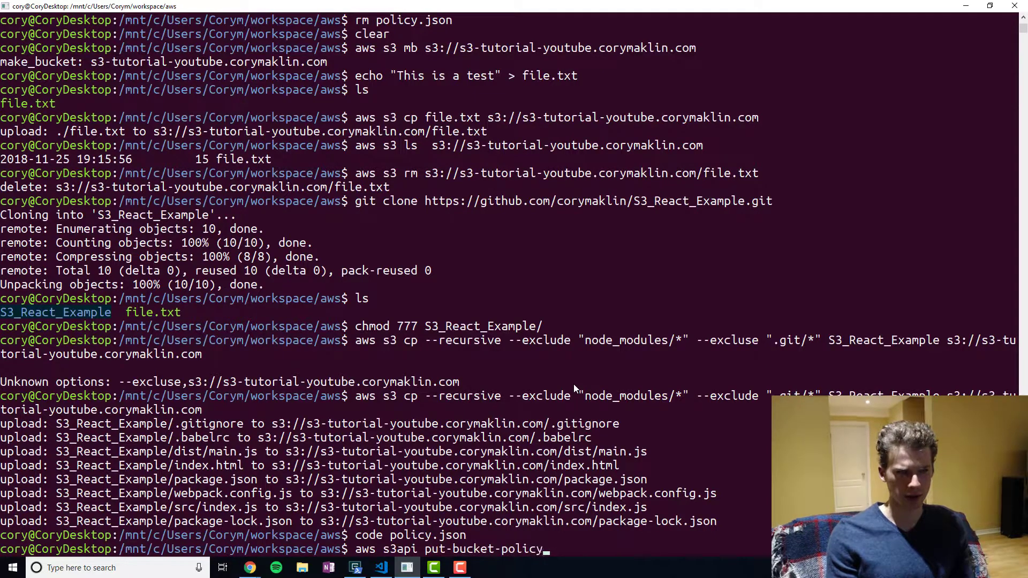
type(" --bucket")
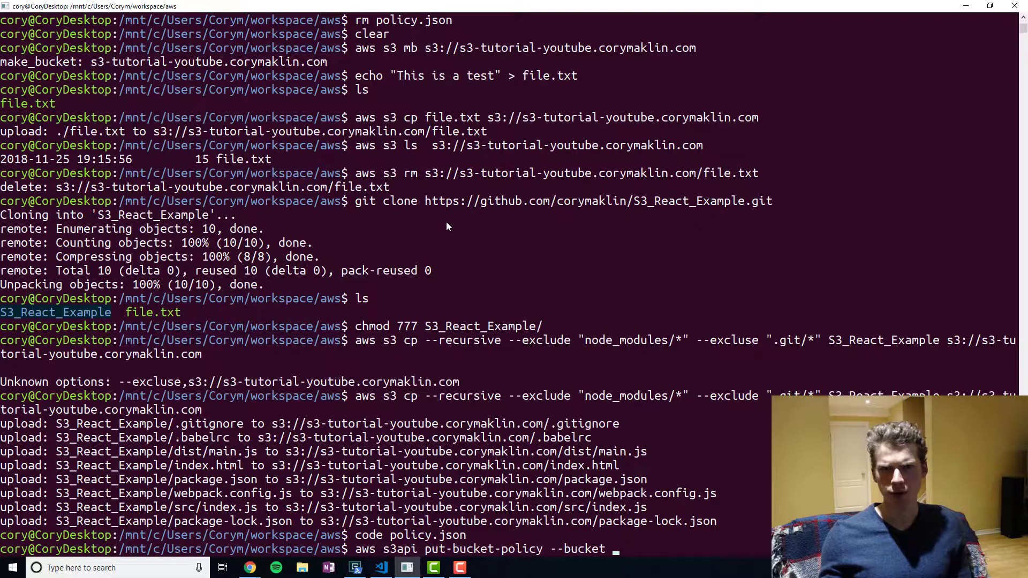
left_click_drag(527, 120, 754, 122)
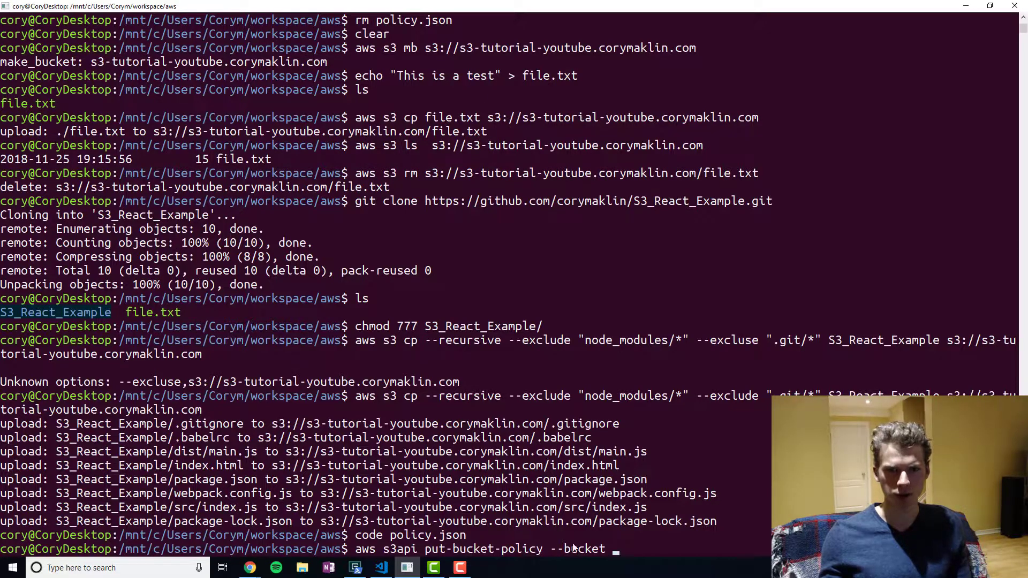
right_click(644, 543)
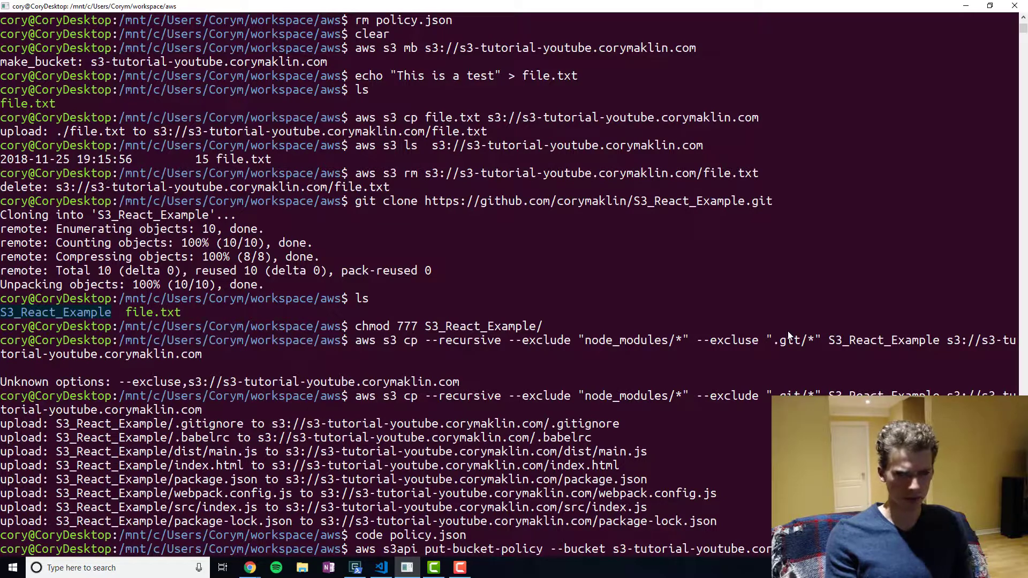
type("json")
key("Return")
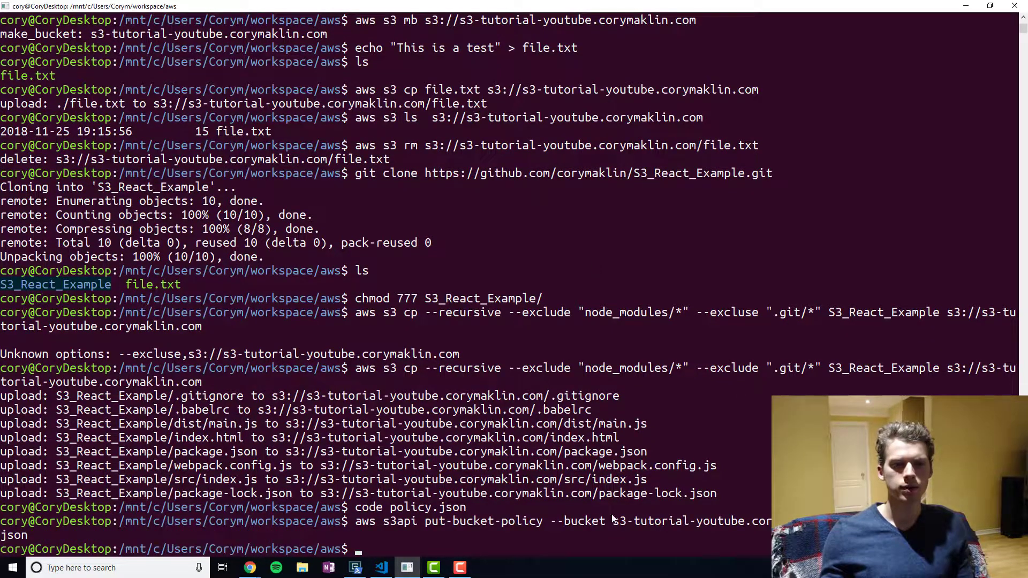
- Switch to the S3 Management Console in Chrome and open the s3-tutorial-youtube bucket
key("alt+Tab")
key("alt+Tab")
key("alt+Tab")
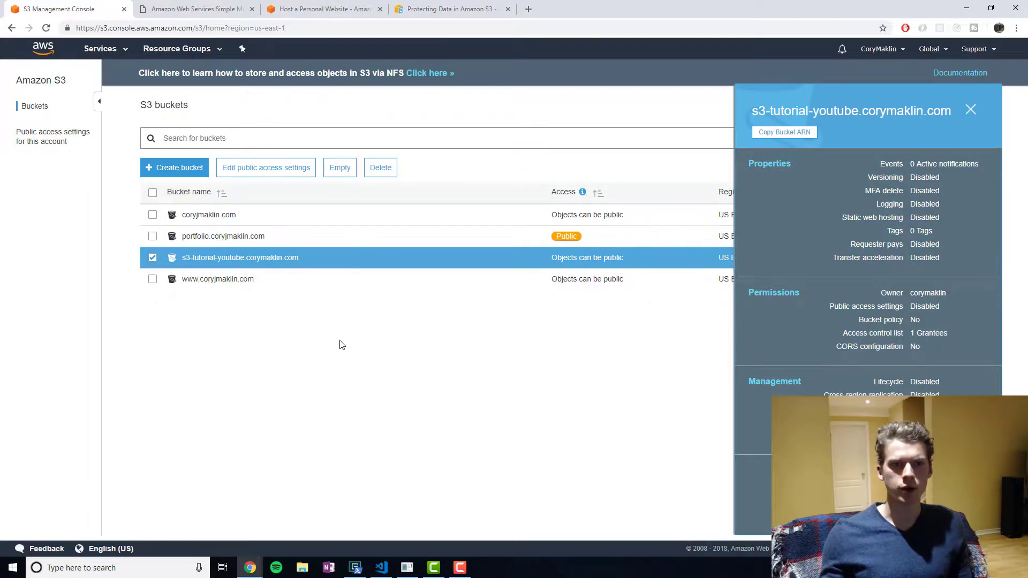
left_click(241, 258)
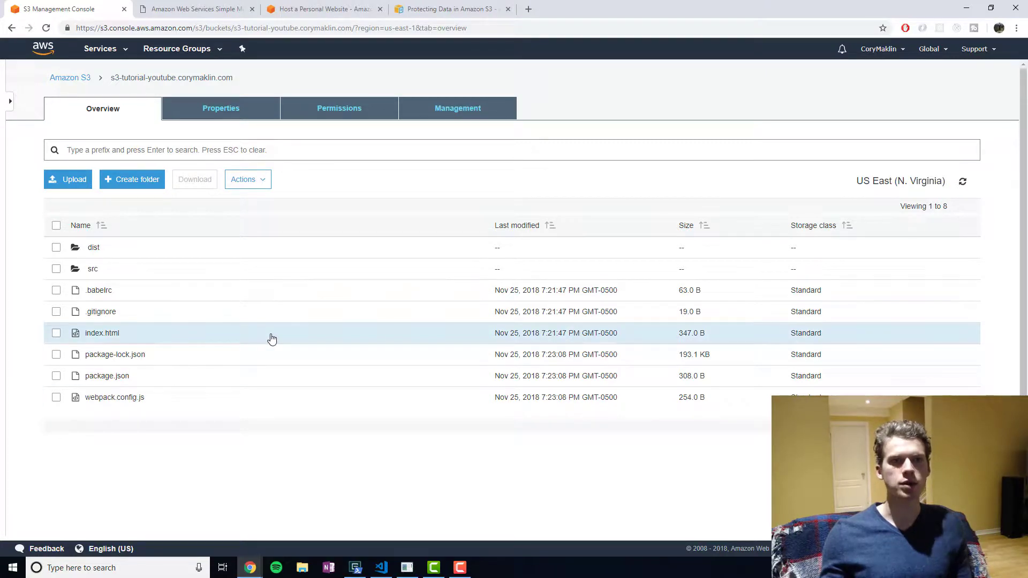
- Enable static website hosting in the bucket's properties with index.html as the index document, and save the setting
left_click(222, 113)
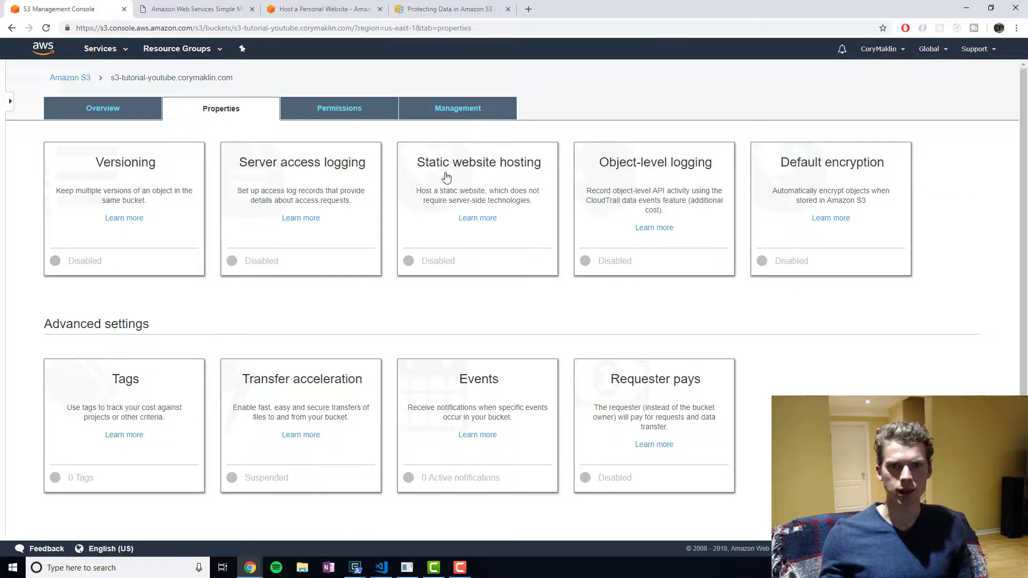
left_click(490, 178)
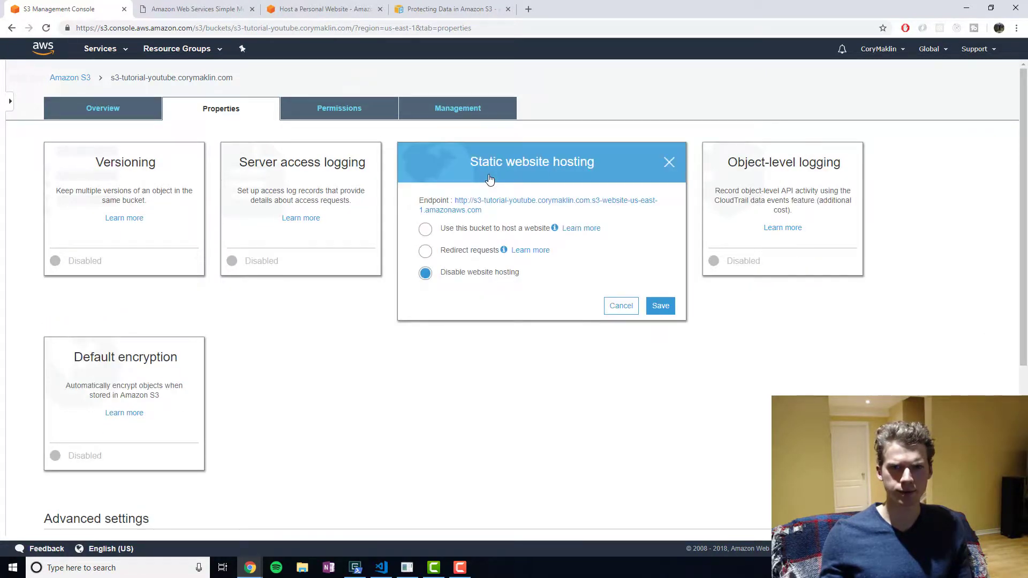
left_click(425, 231)
left_click(479, 271)
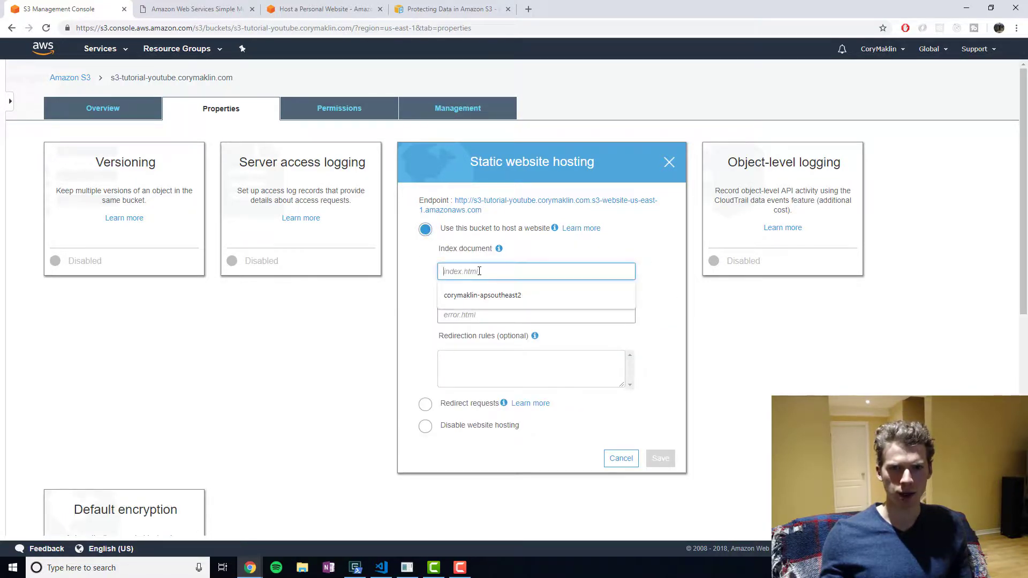
type("index.html")
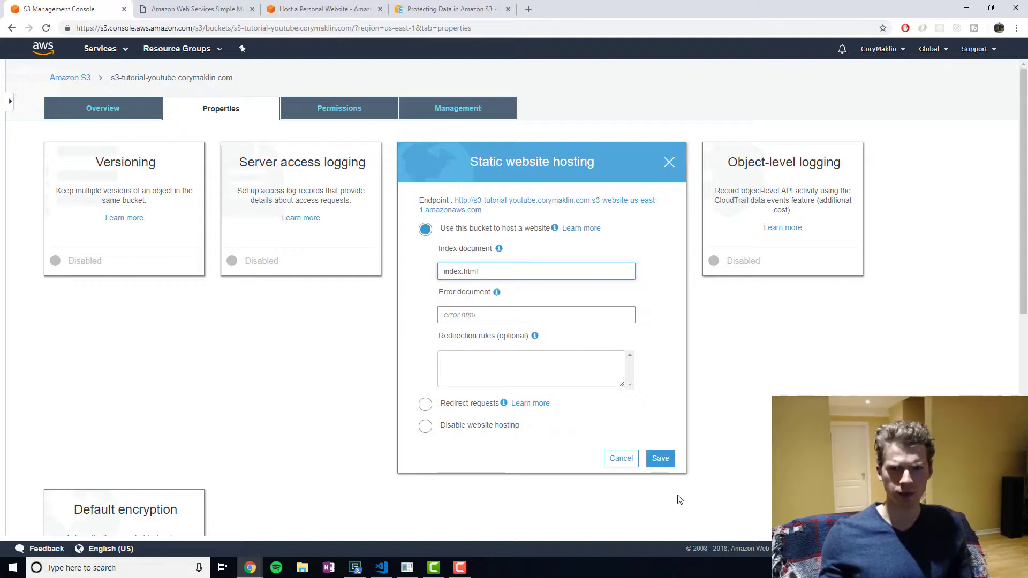
left_click(662, 459)
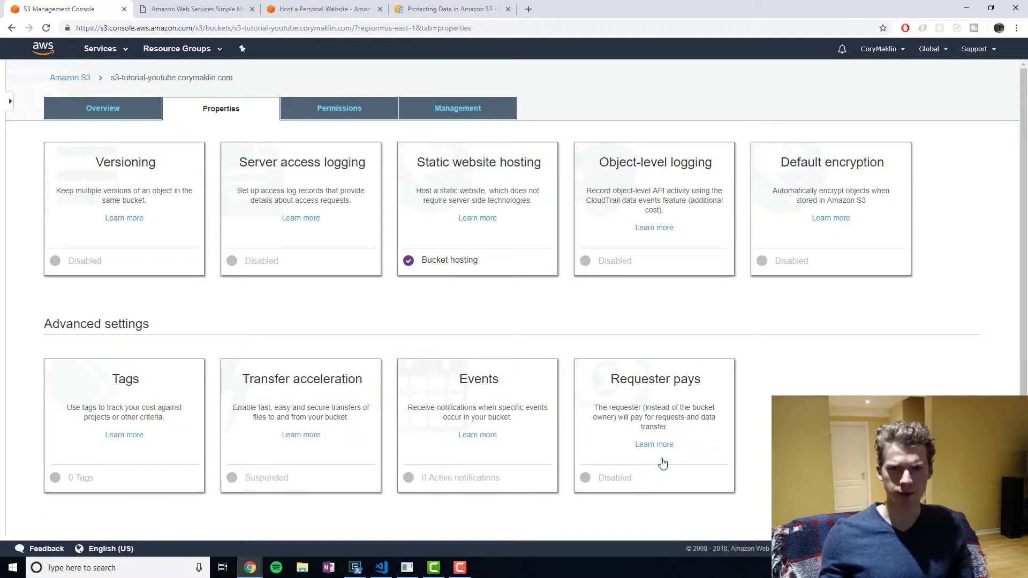
- Open the bucket's static website endpoint and test the React app's Toggle control repeatedly
left_click(488, 192)
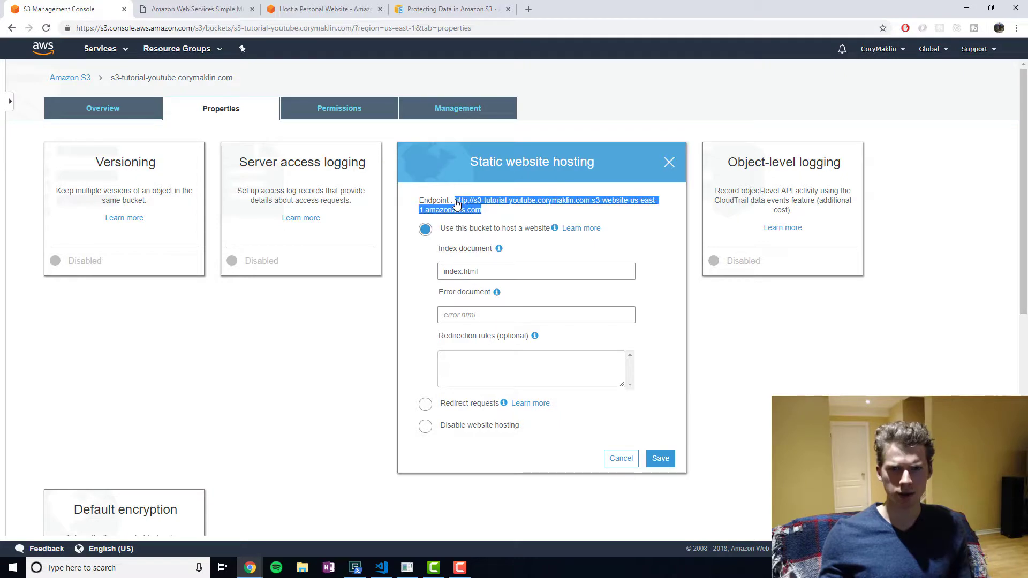
left_click(467, 204)
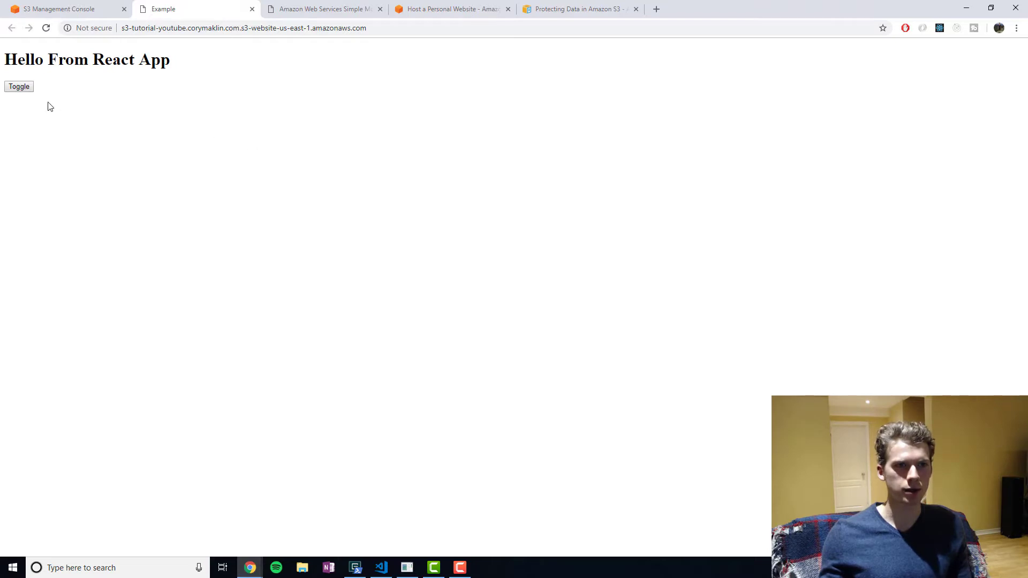
left_click(21, 90)
left_click(21, 89)
left_click(22, 90)
left_click(22, 90)
left_click(21, 90)
left_click(22, 90)
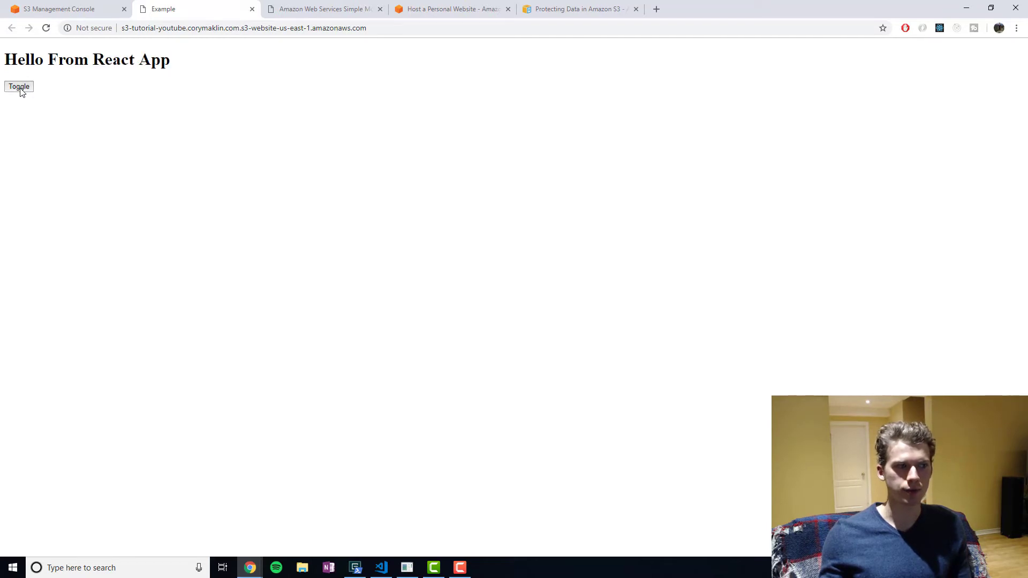
left_click(21, 90)
left_click(21, 90)
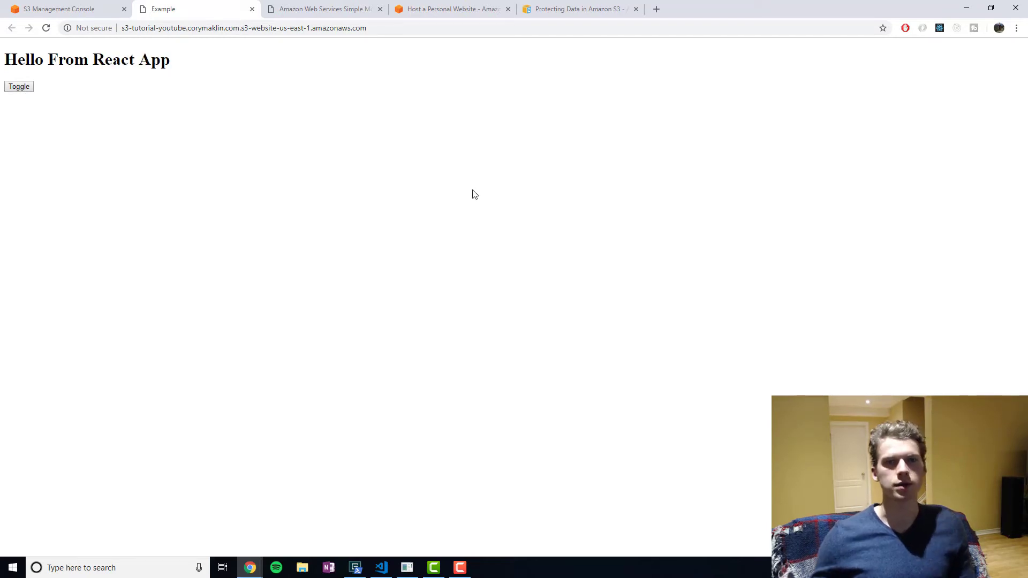